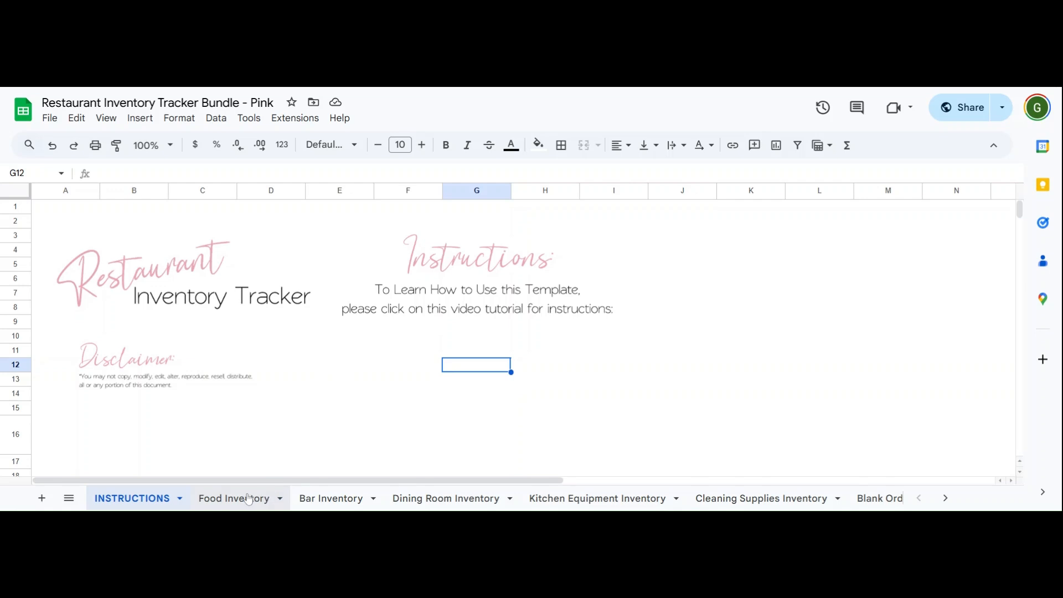
- Look over the INSTRUCTIONS sheet and the item, category and supplier columns of the Food Inventory sheet
click(247, 499)
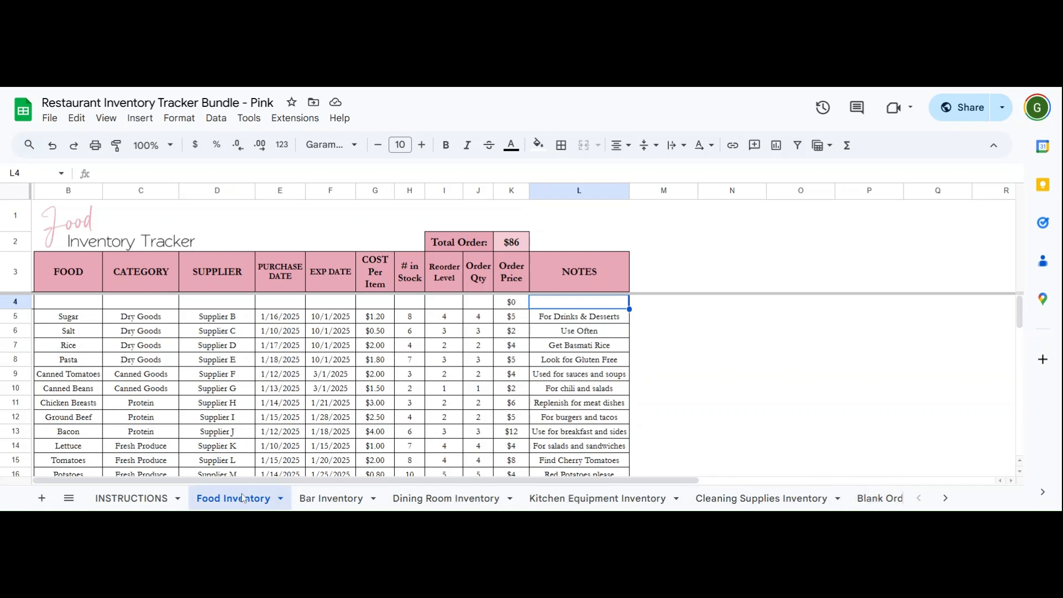
click(145, 499)
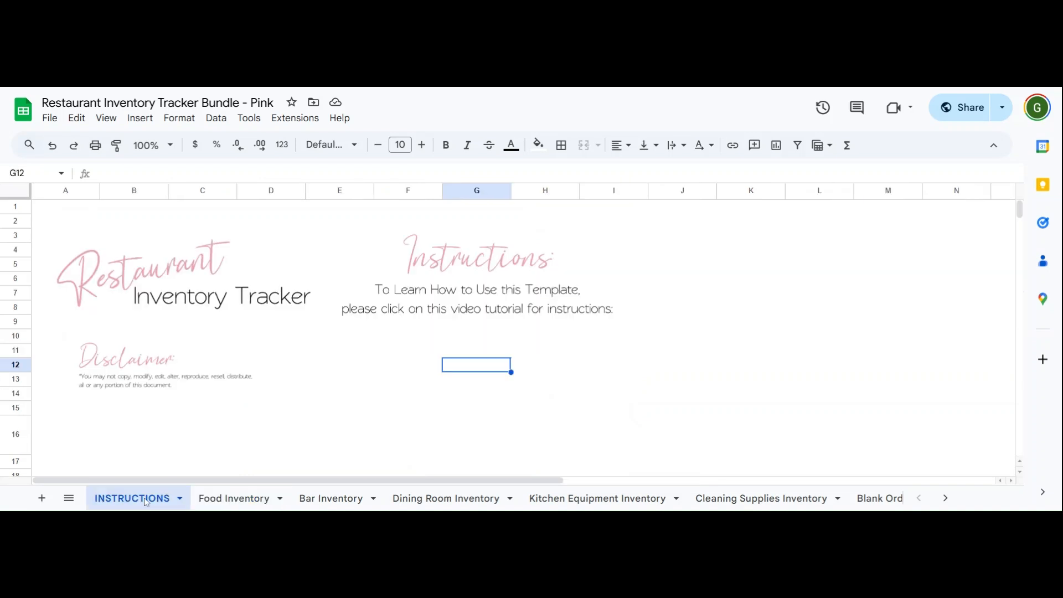
click(426, 367)
click(464, 370)
click(236, 499)
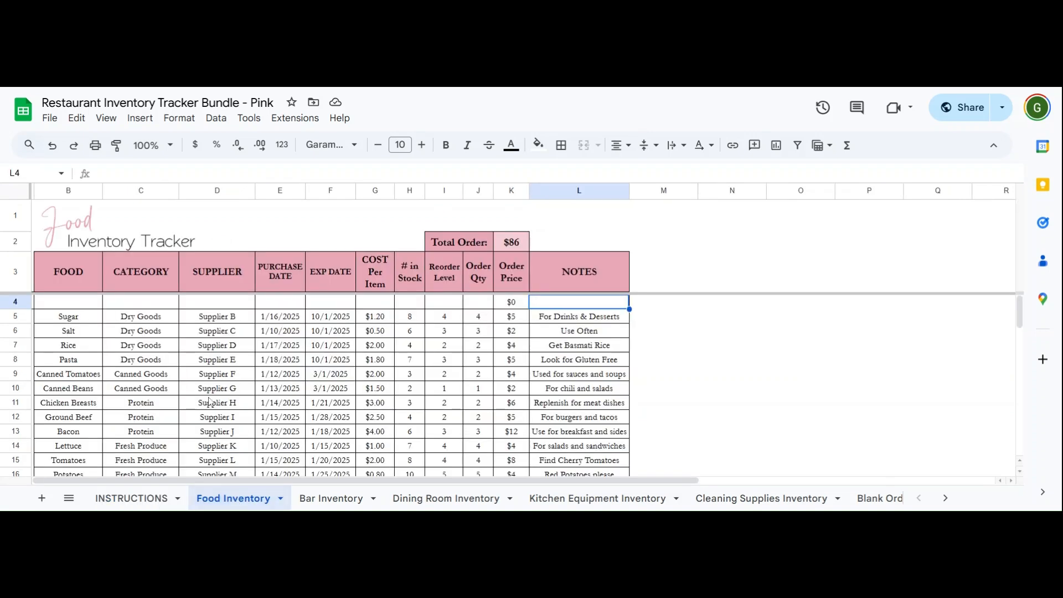
drag(111, 388, 111, 461)
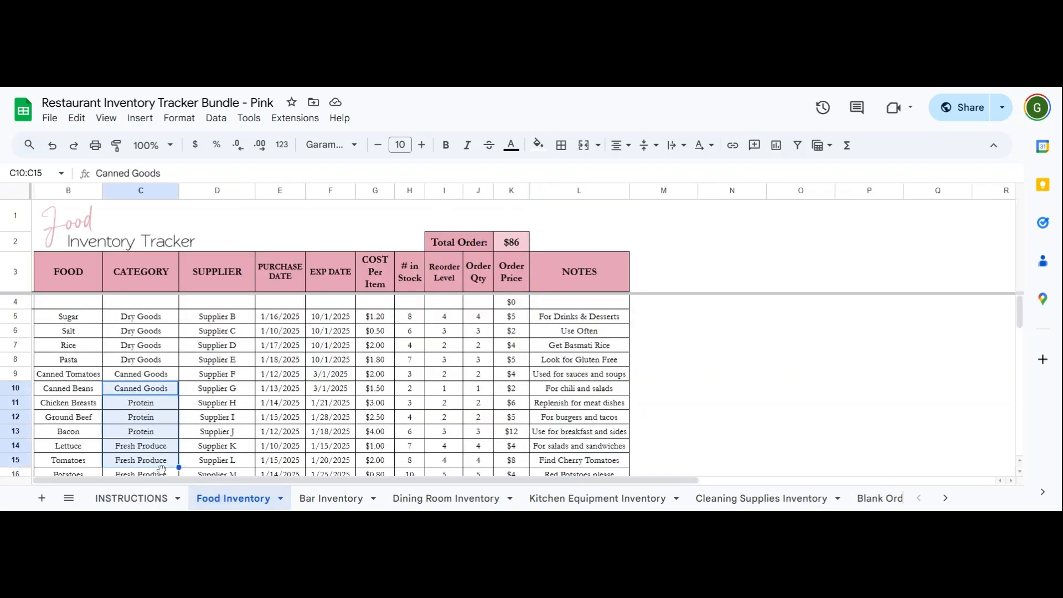
click(194, 450)
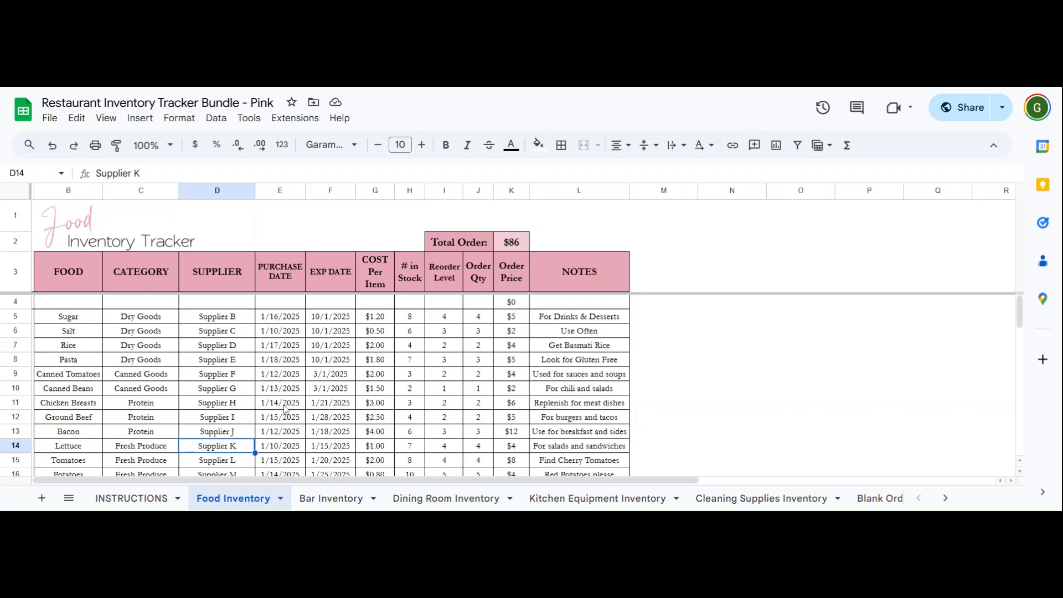
- Enter Lemons in the empty row 4 of the food inventory, with category Produce and supplier Market
click(67, 306)
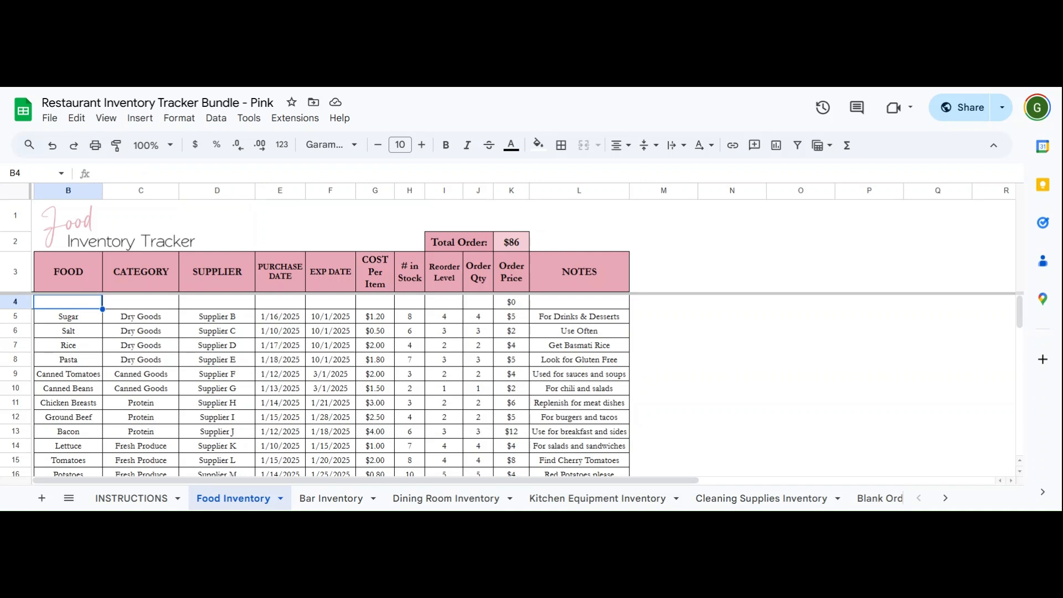
text(Lemons)
key(Tab)
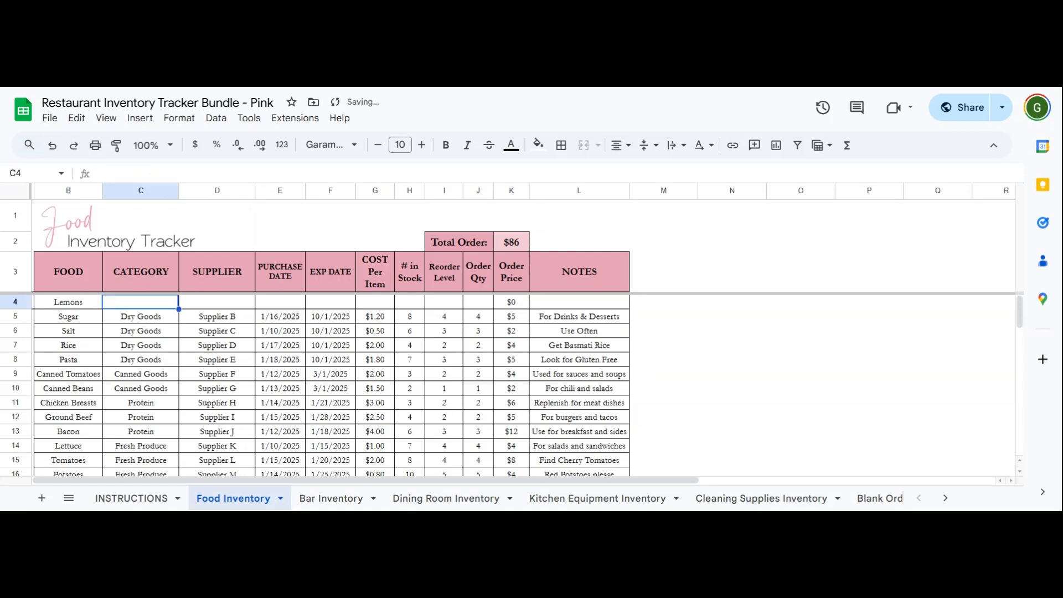
text(P)
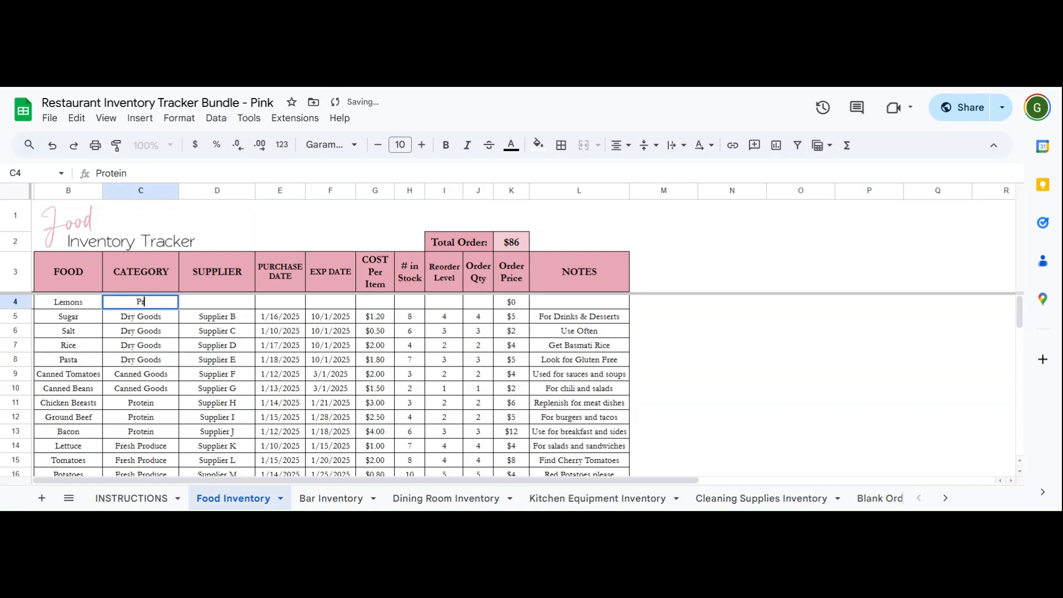
text(roduct)
key(BackSpace)
text(e)
key(Tab)
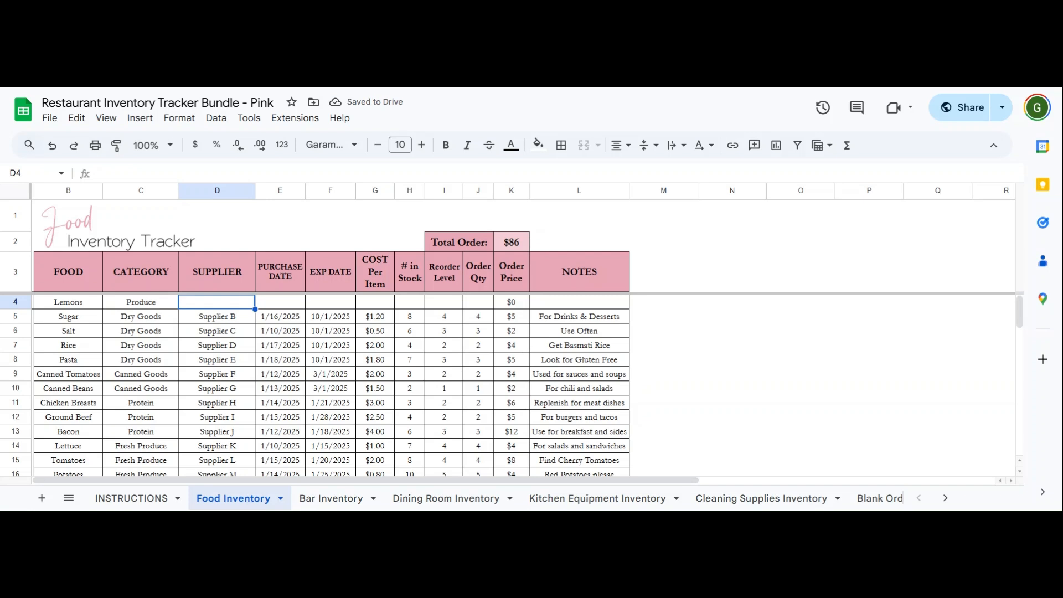
double_click(217, 301)
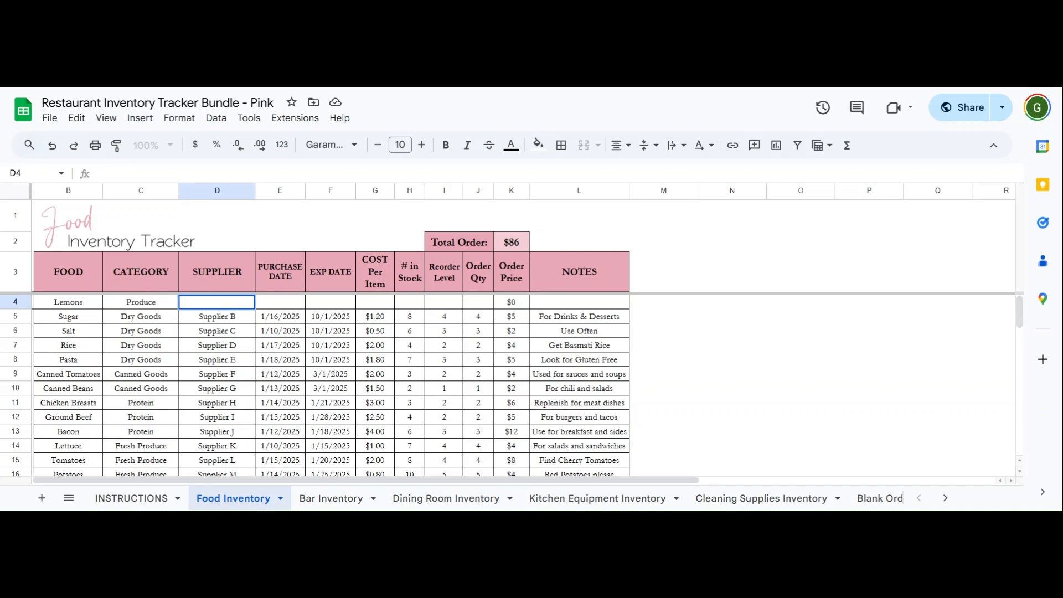
text(Market)
key(Tab)
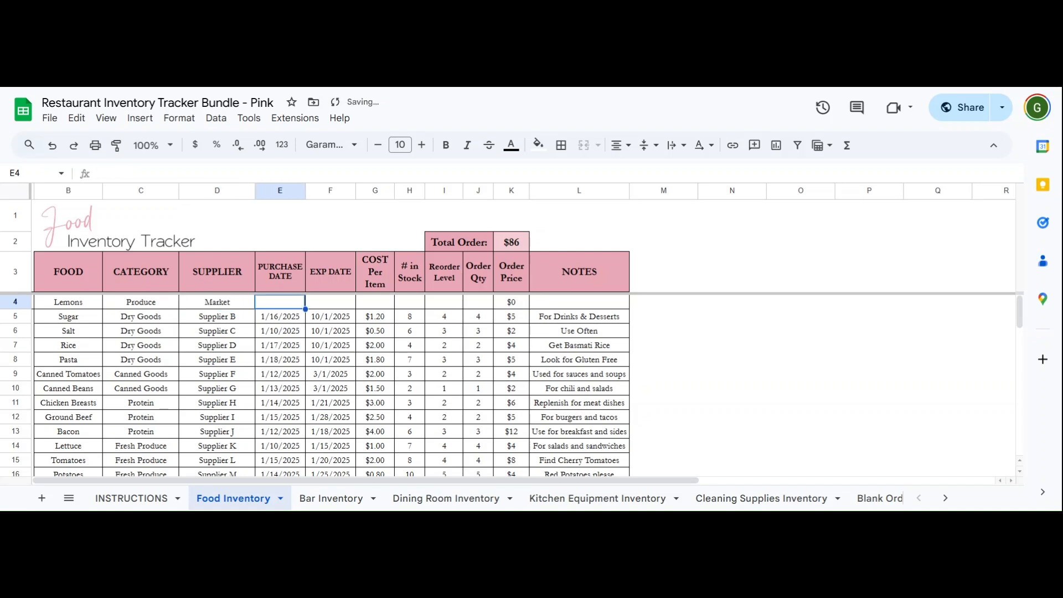
- Set the lemons' purchase date to 1/23/2025 and their expiration date to 1/30/2025
text(1/)
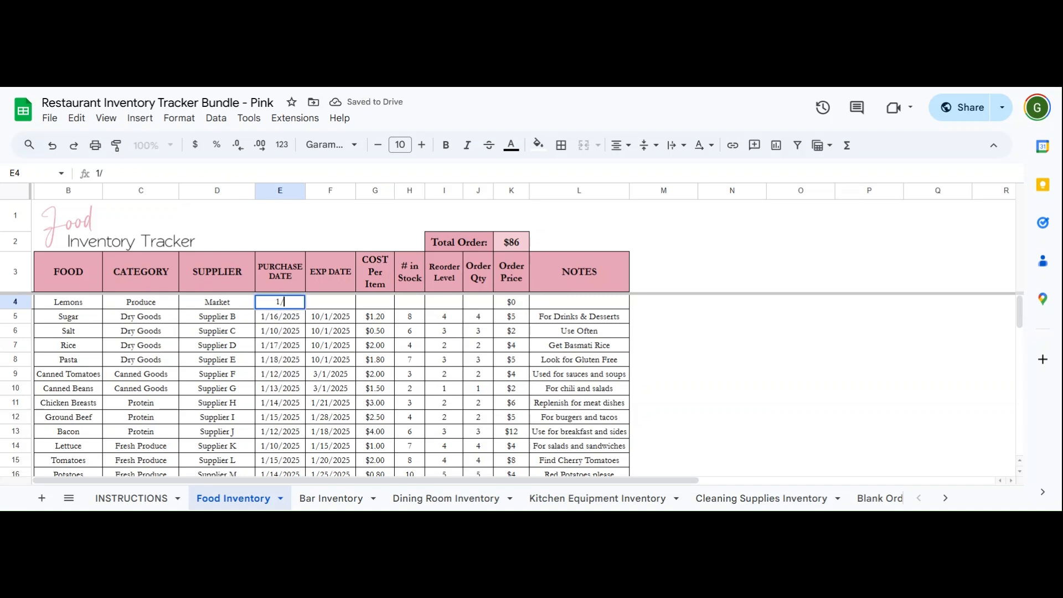
text(23/2025)
key(Tab)
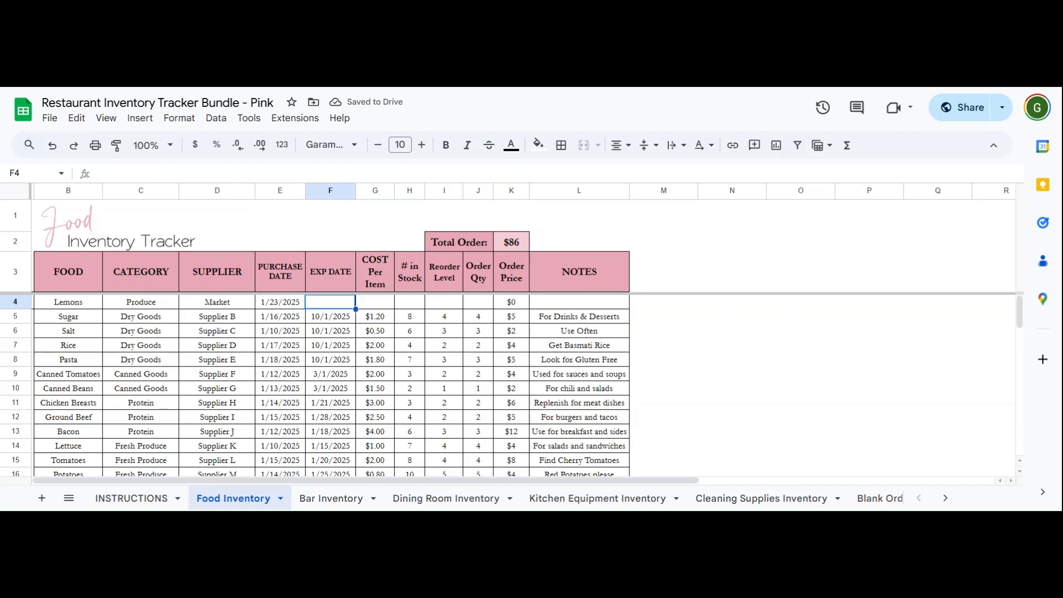
text(1/30/)
text(2025)
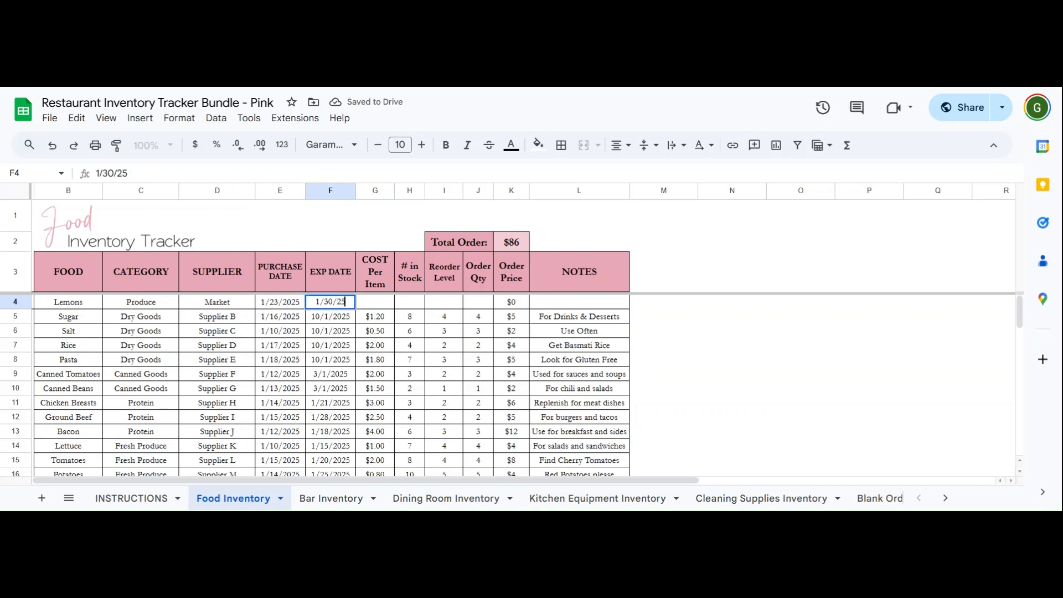
key(Tab)
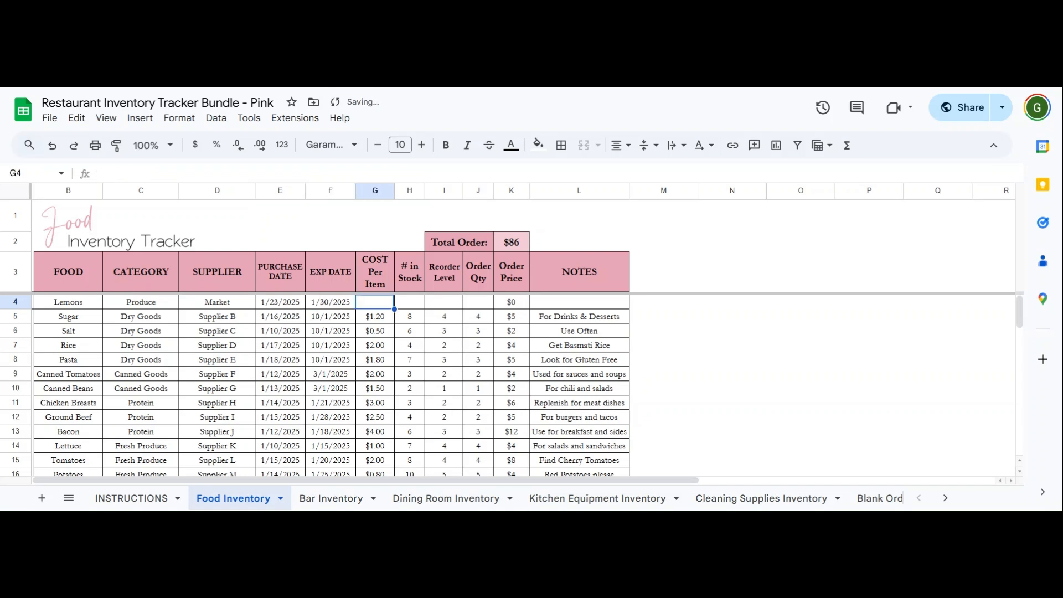
- Fill in the lemons' cost per item as 2, number in stock 2, reorder level 12 and order quantity 20
text(2)
key(Tab)
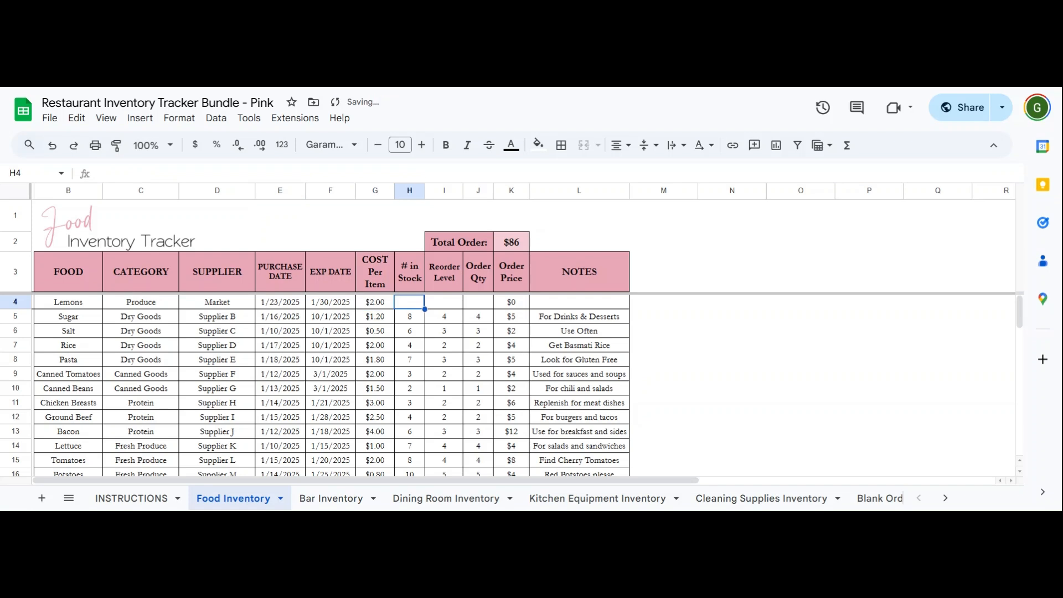
text(2)
key(Tab)
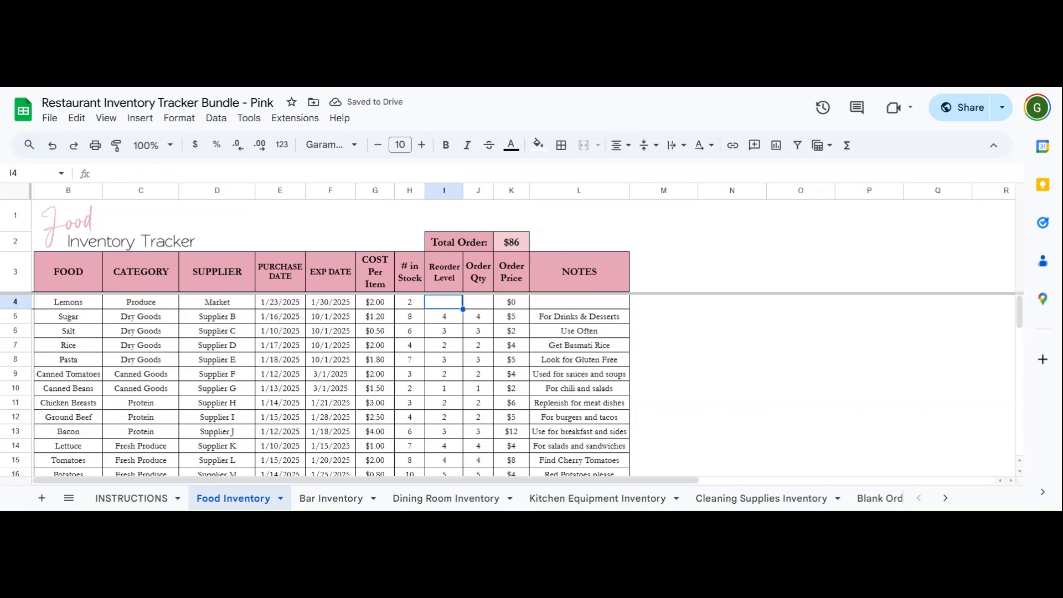
text(12)
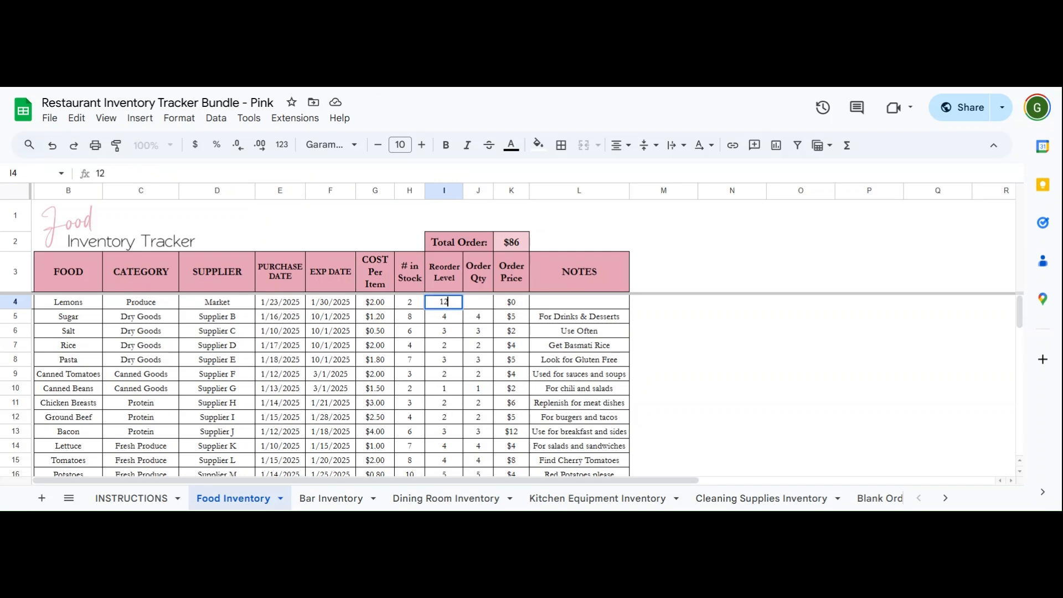
key(Tab)
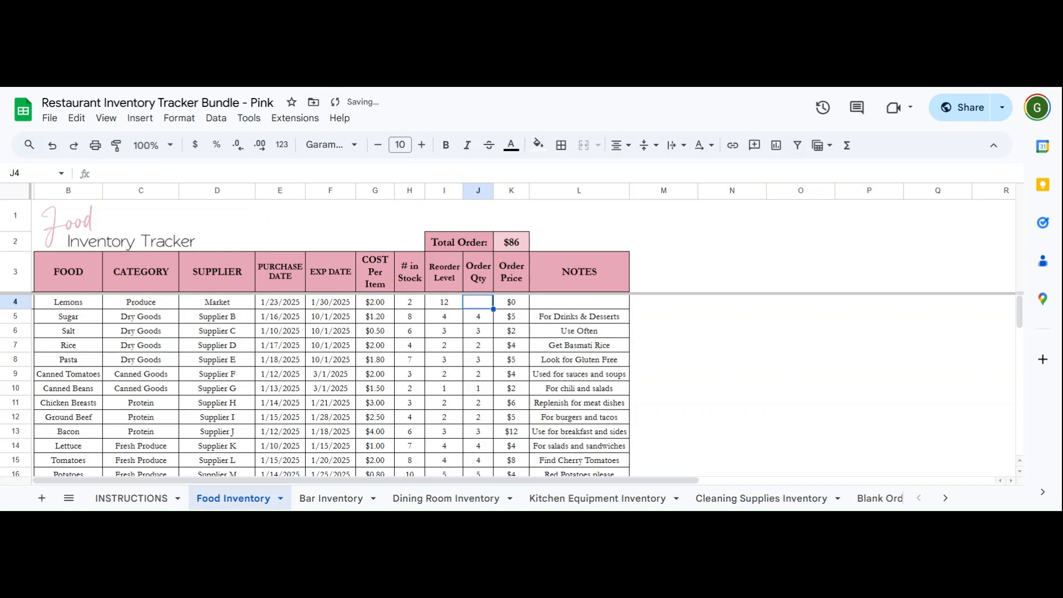
text(10)
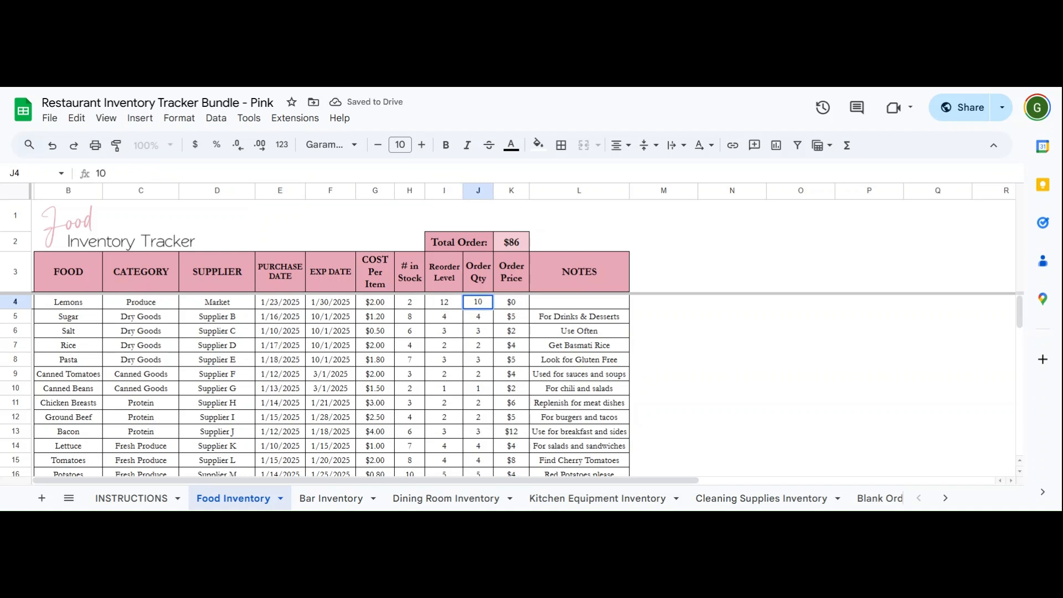
key(BackSpace)
key(BackSpace)
text(20)
key(Tab)
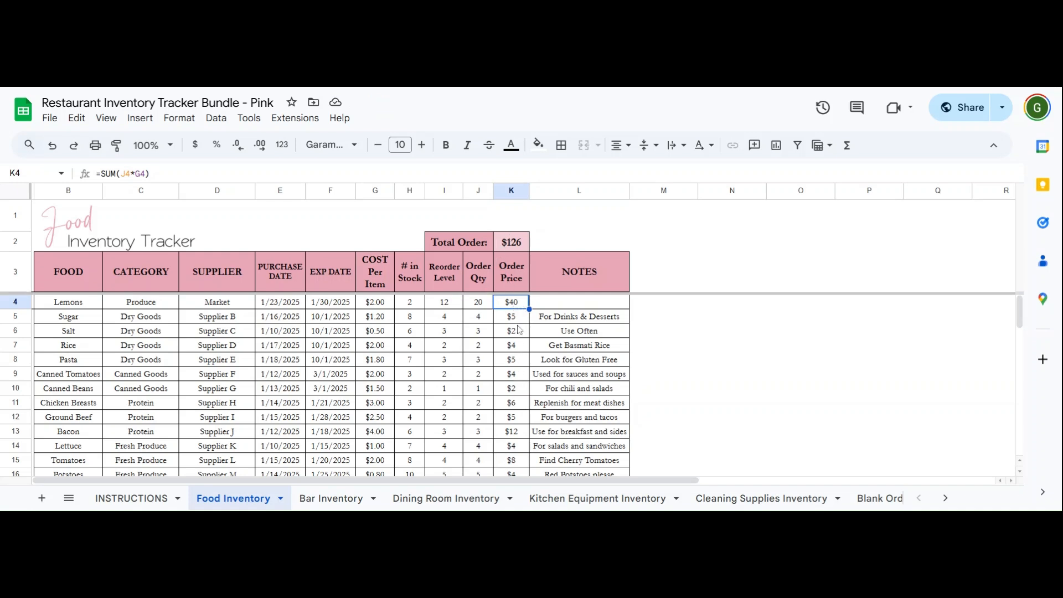
- Try changing the "Total Order:" label above the table to "Total Value:" and undo the change
double_click(484, 241)
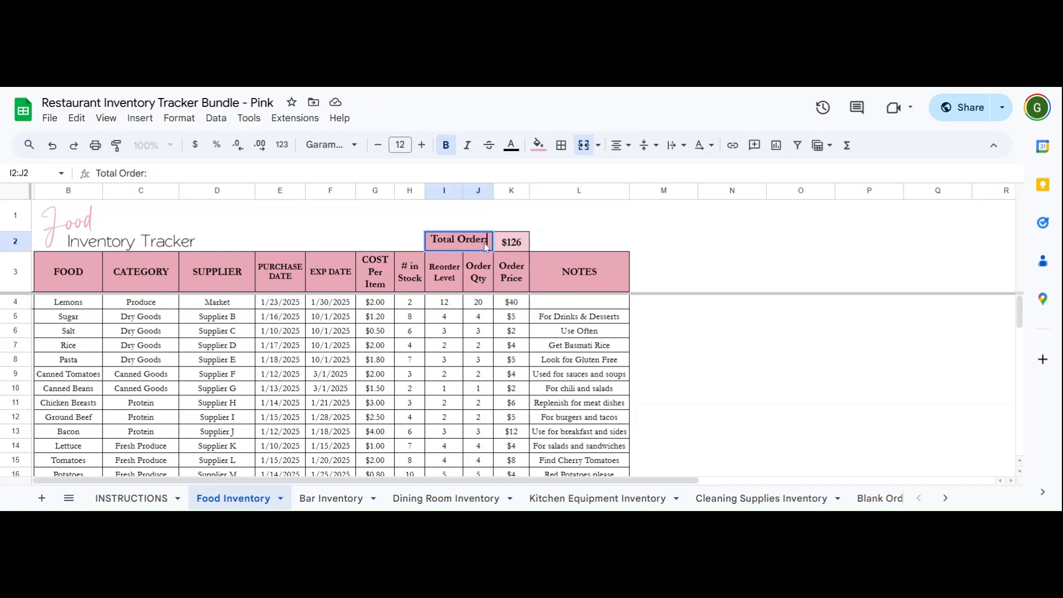
double_click(483, 240)
text(Val)
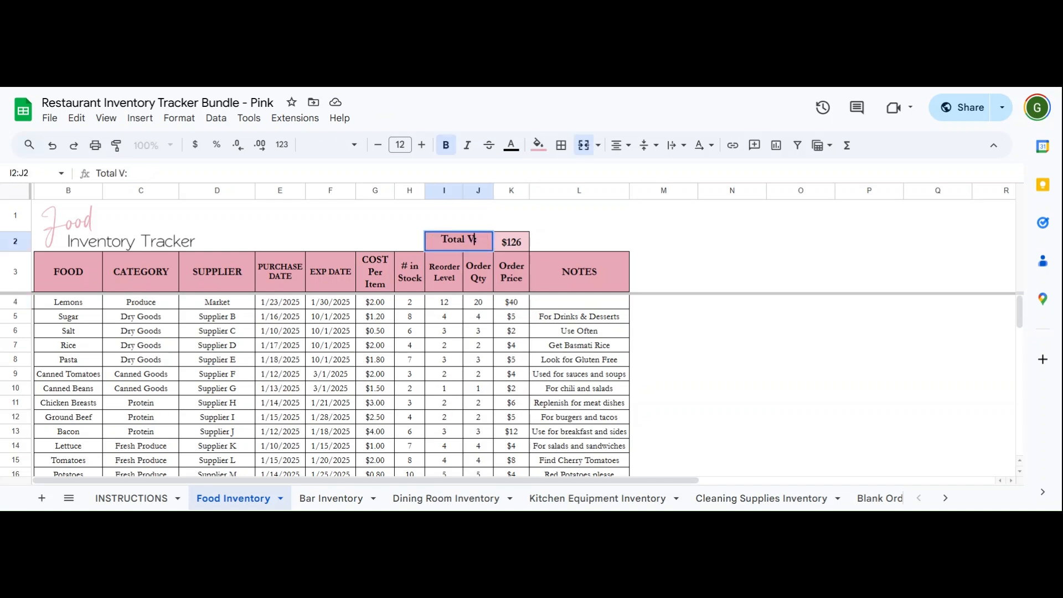
text(ue)
click(460, 307)
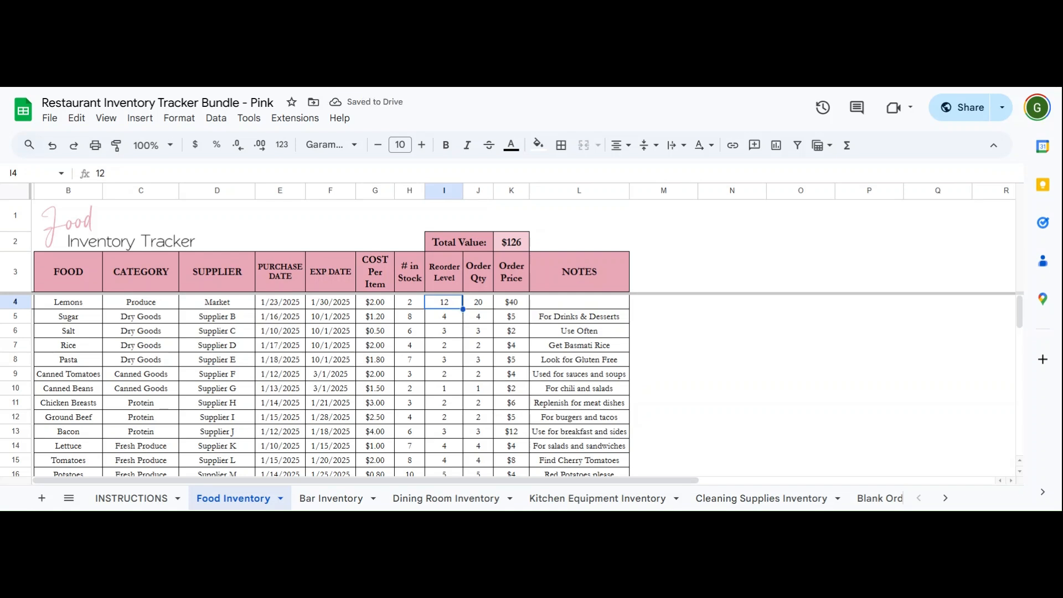
key(ctrl+z)
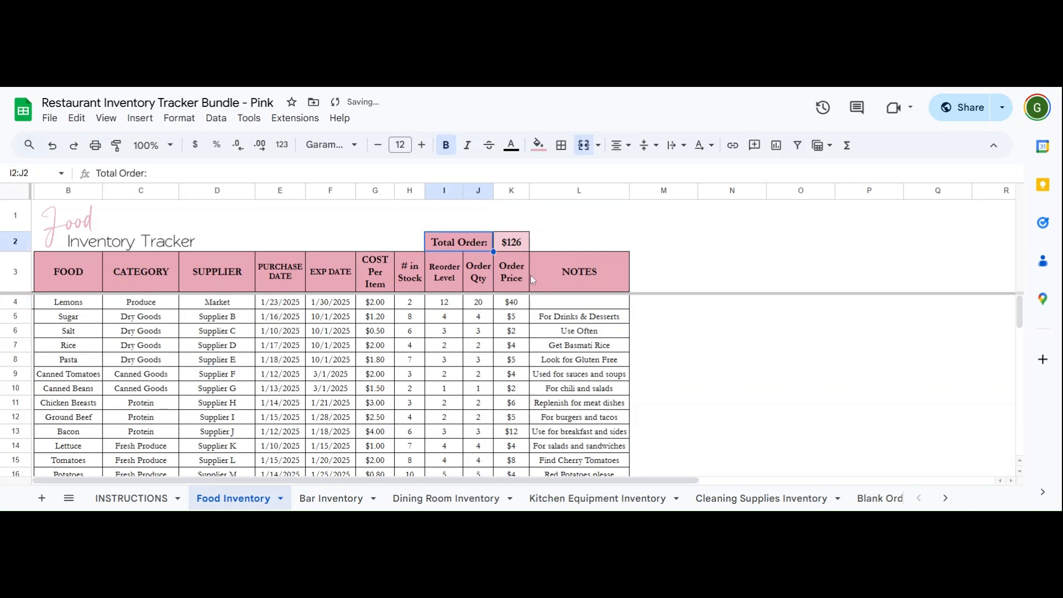
- Add the note "Get the Bigger Lemons" to the lemons row
click(521, 303)
click(556, 308)
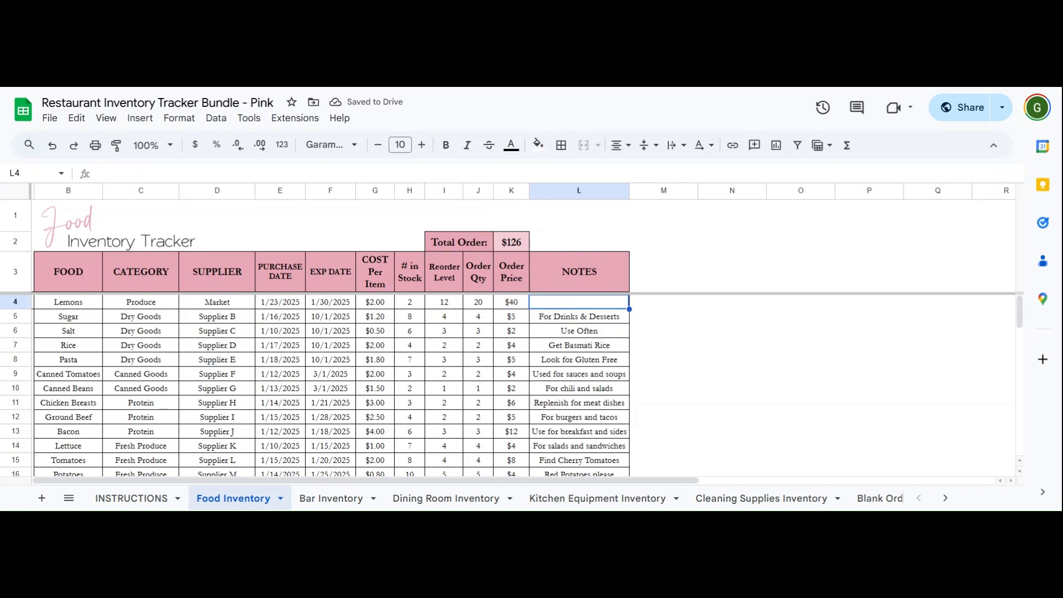
text(Get the Bi)
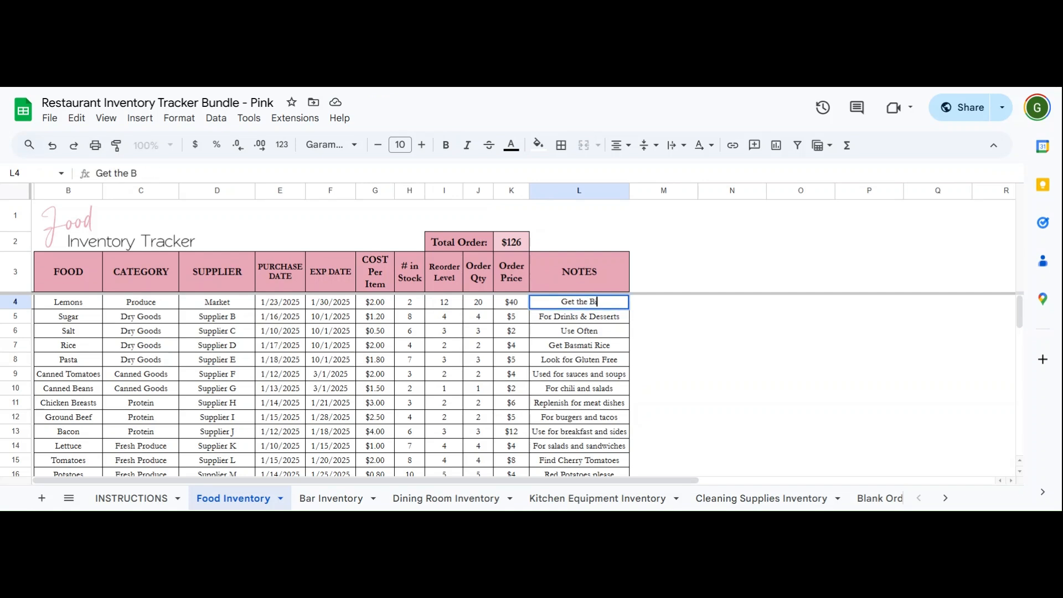
text(gger Lemons)
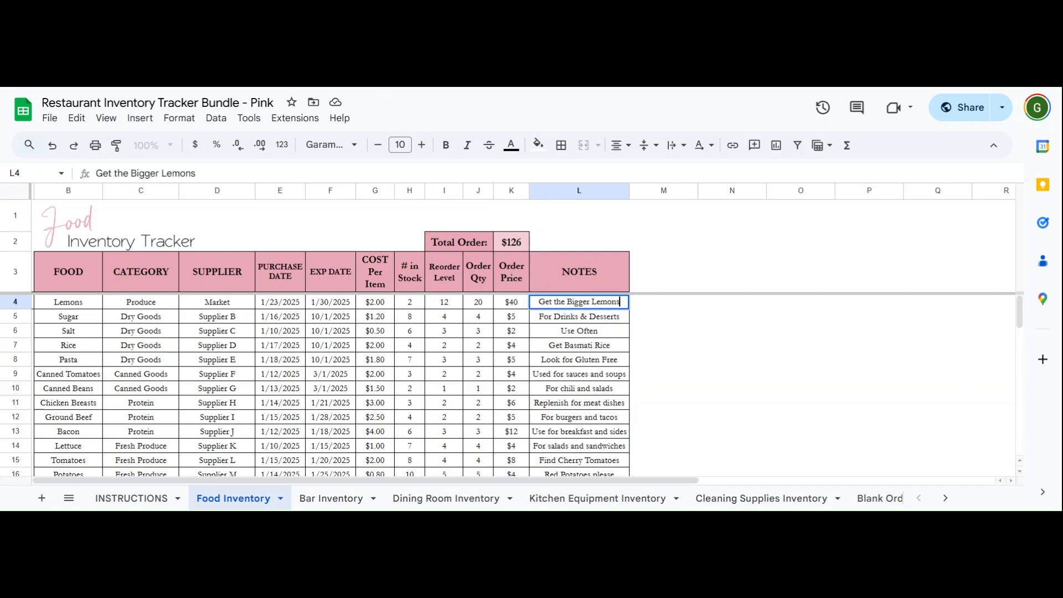
key(Return)
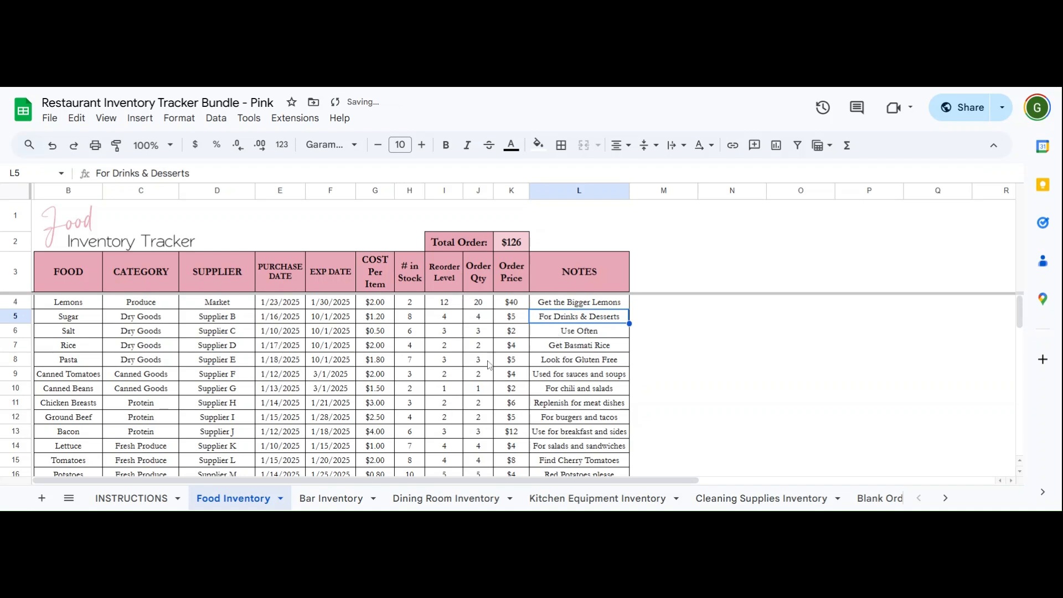
- Add 10 more rows at the bottom of the Food Inventory sheet
scroll(263, 414, down, 5)
scroll(263, 414, down, 5)
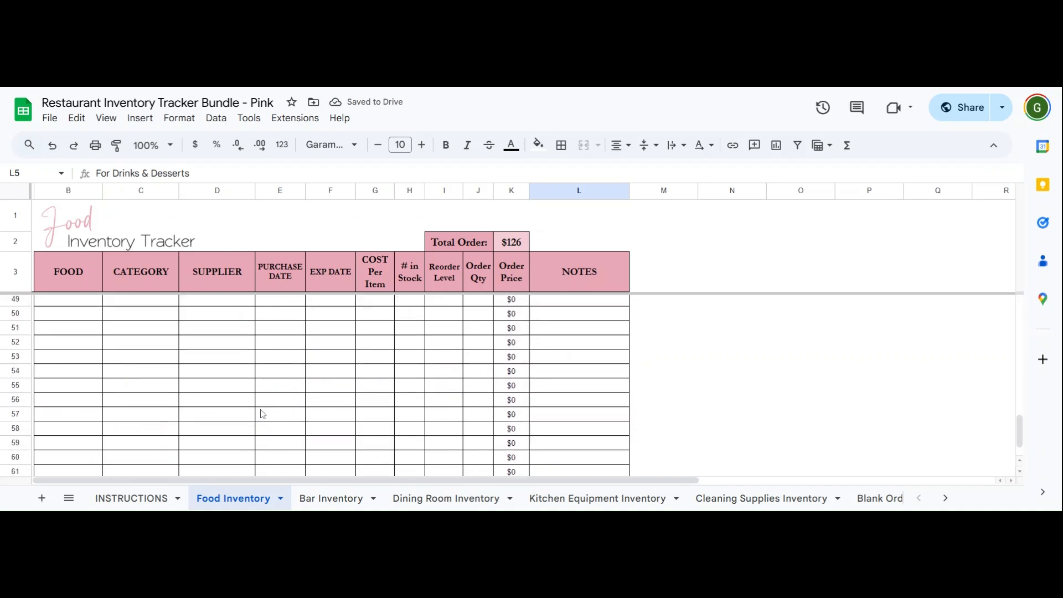
drag(71, 435, 290, 419)
click(291, 419)
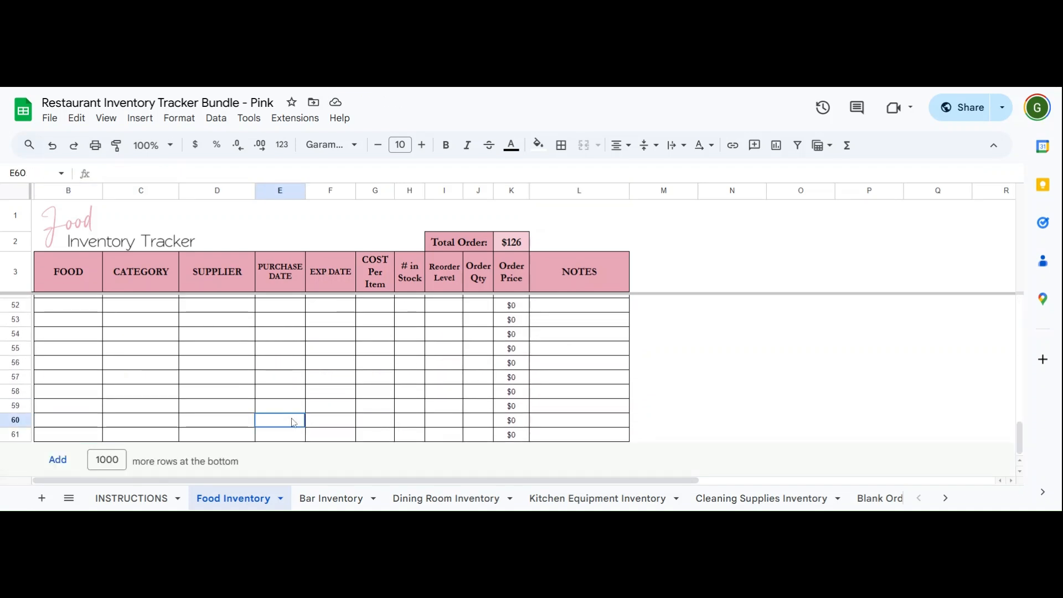
scroll(285, 422, up, 1)
scroll(273, 422, down, 1)
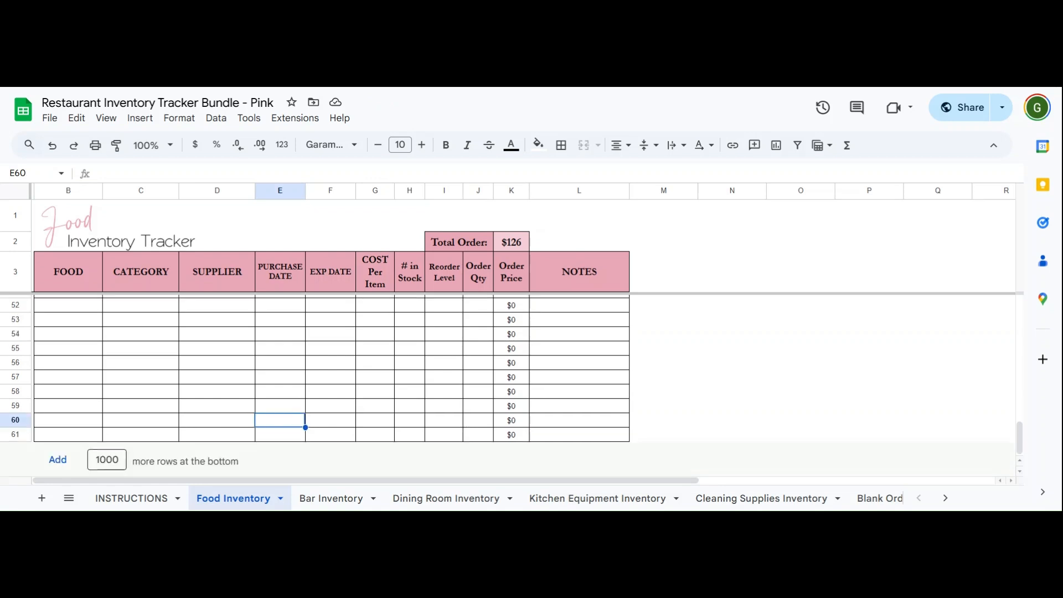
click(107, 460)
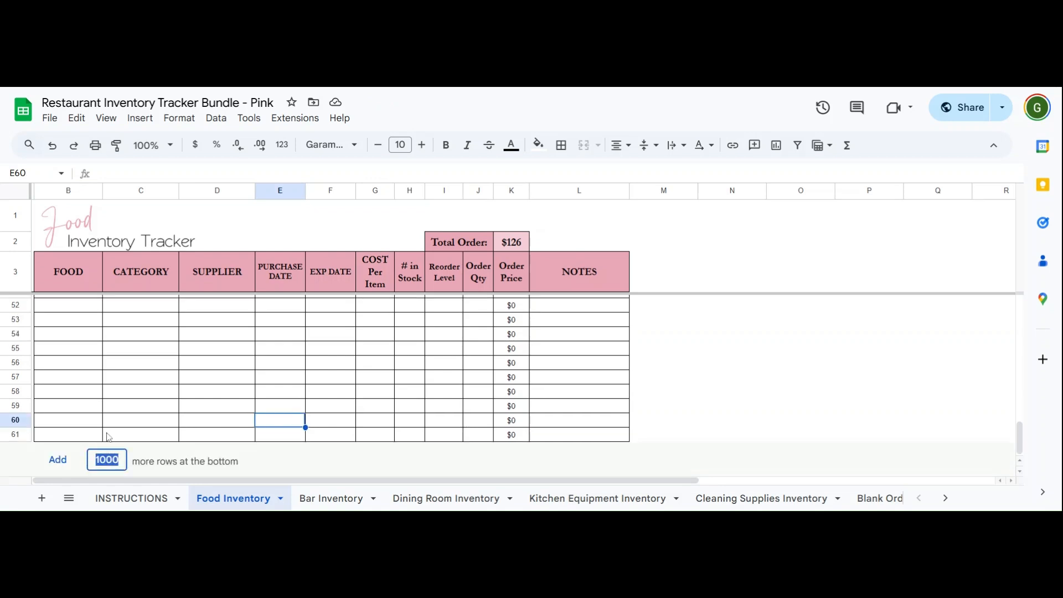
text(10)
key(Return)
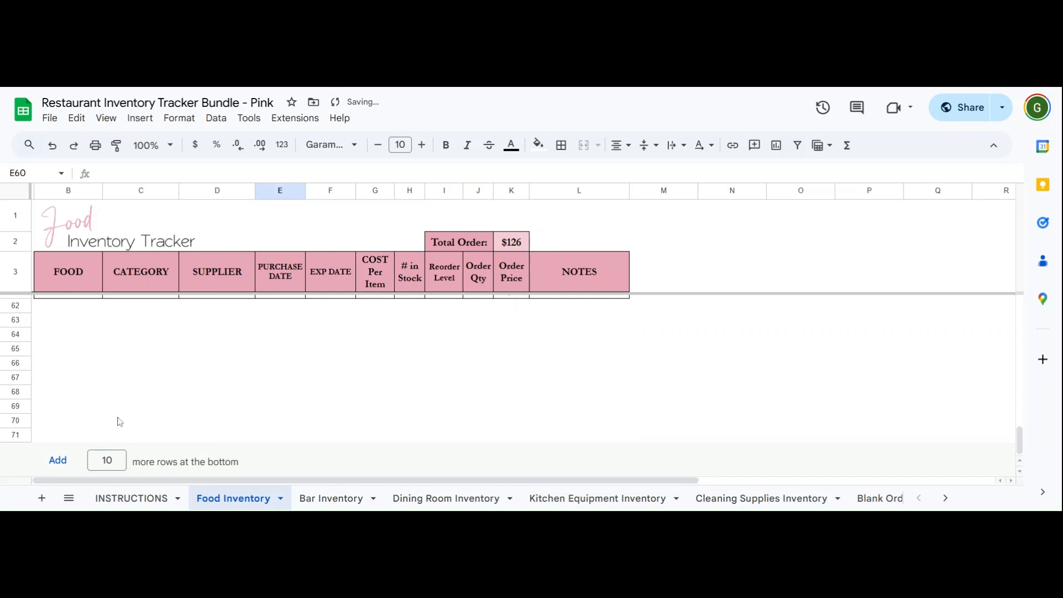
- Extend the bordered table formatting and order price formula from row 61 across columns B to L down through row 71
click(130, 393)
scroll(95, 363, up, 3)
drag(77, 400, 631, 487)
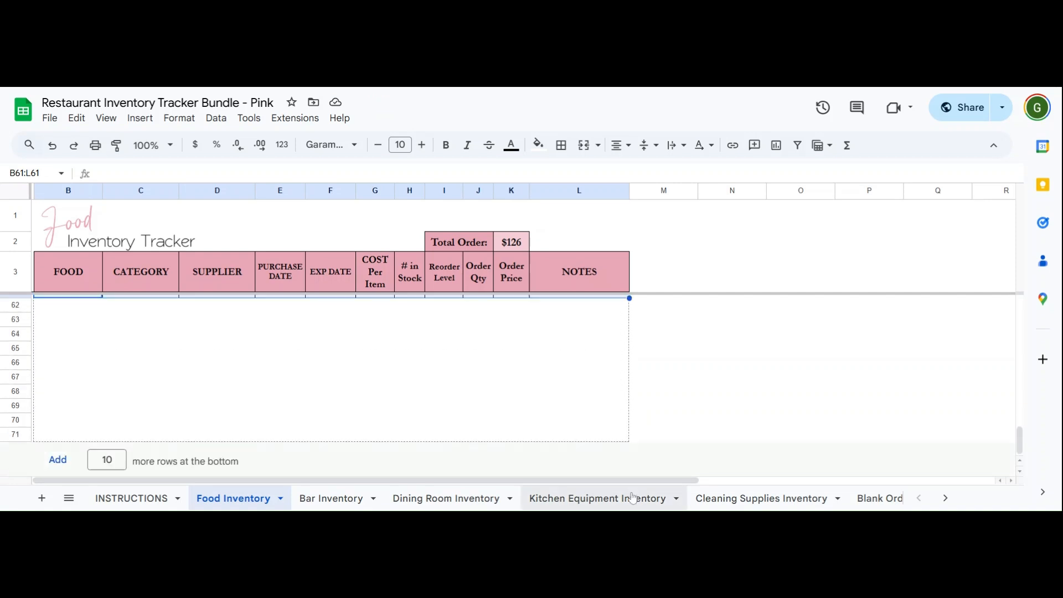
- Extend the range of the Total Order sum formula in K2 to cover the newly added rows
scroll(540, 363, up, 6)
click(514, 248)
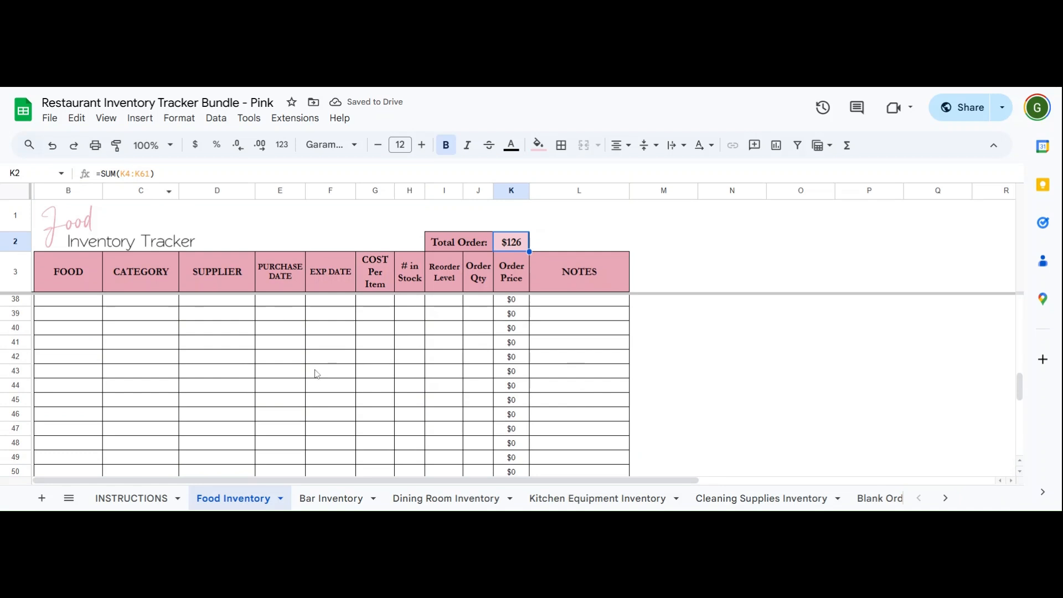
scroll(317, 374, down, 8)
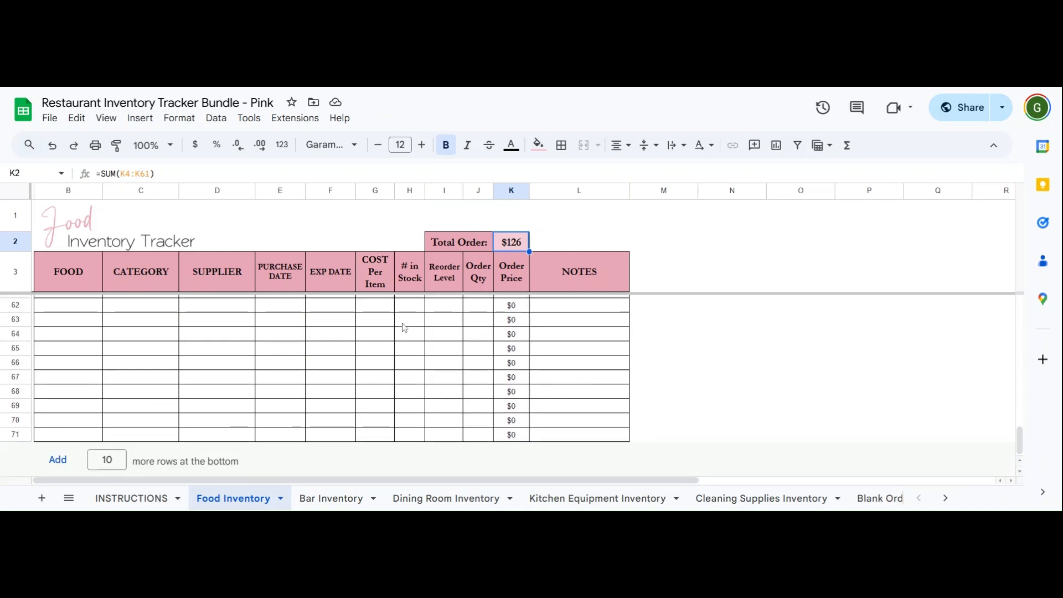
key(Return)
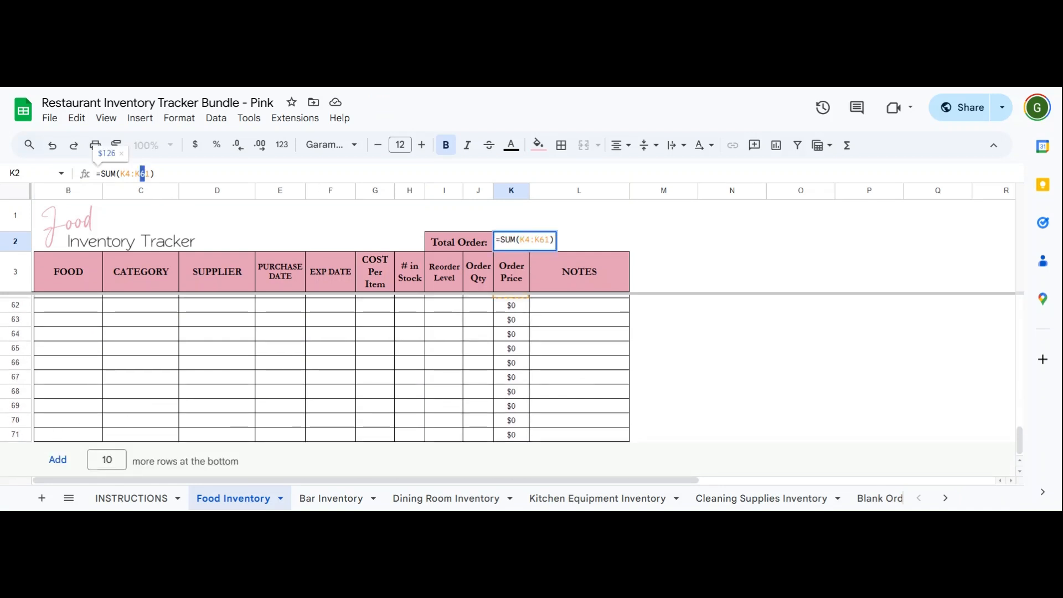
key(Return)
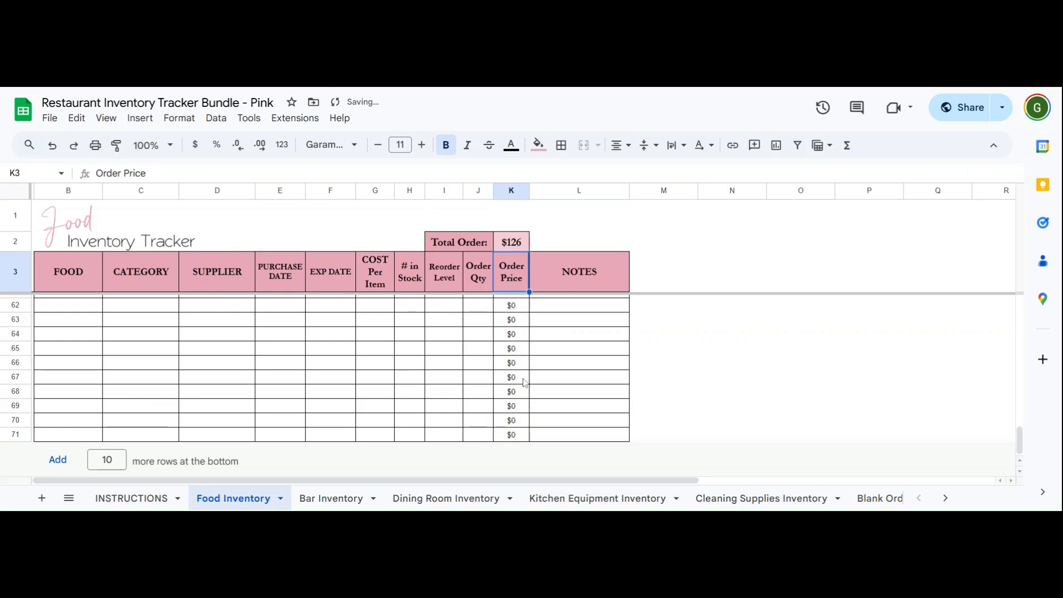
- Preview the Food Inventory sheet for printing, look through its pages, and leave the preview without printing
scroll(452, 391, up, 10)
click(451, 390)
scroll(451, 391, up, 8)
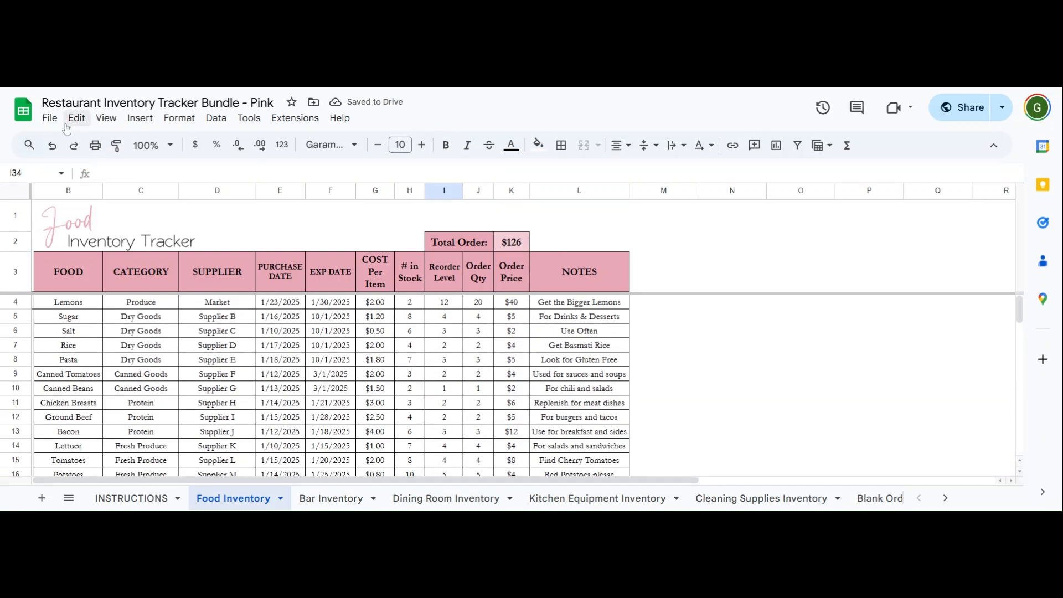
click(49, 118)
scroll(133, 461, down, 2)
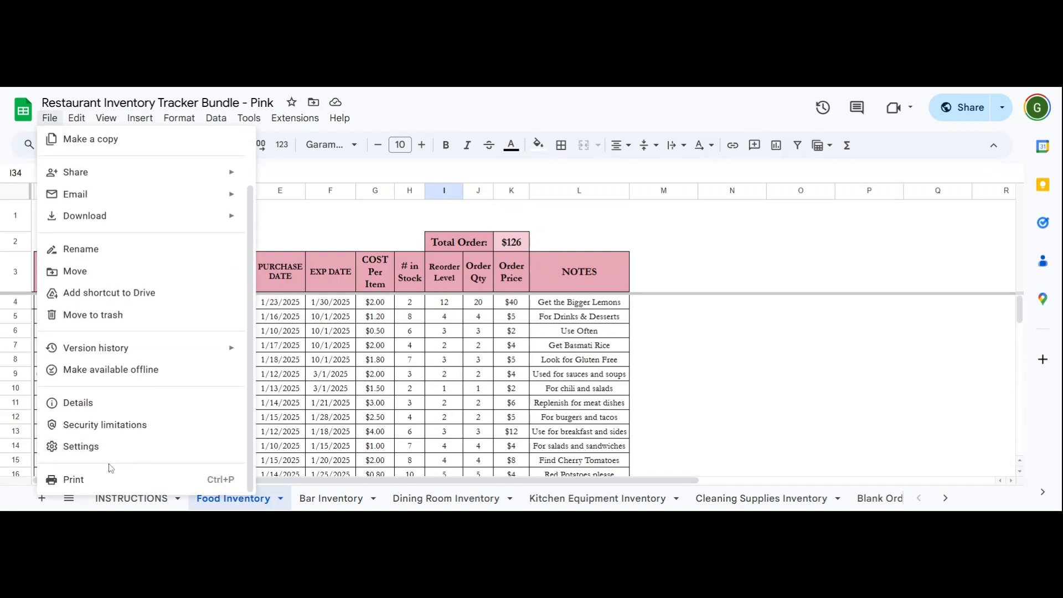
click(98, 477)
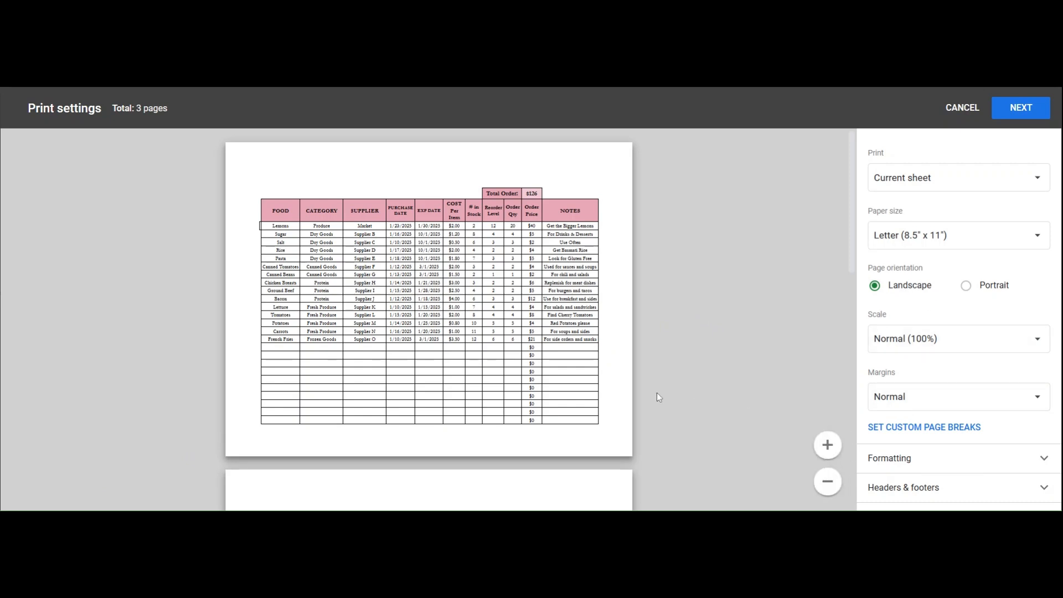
scroll(490, 378, down, 4)
scroll(489, 378, down, 3)
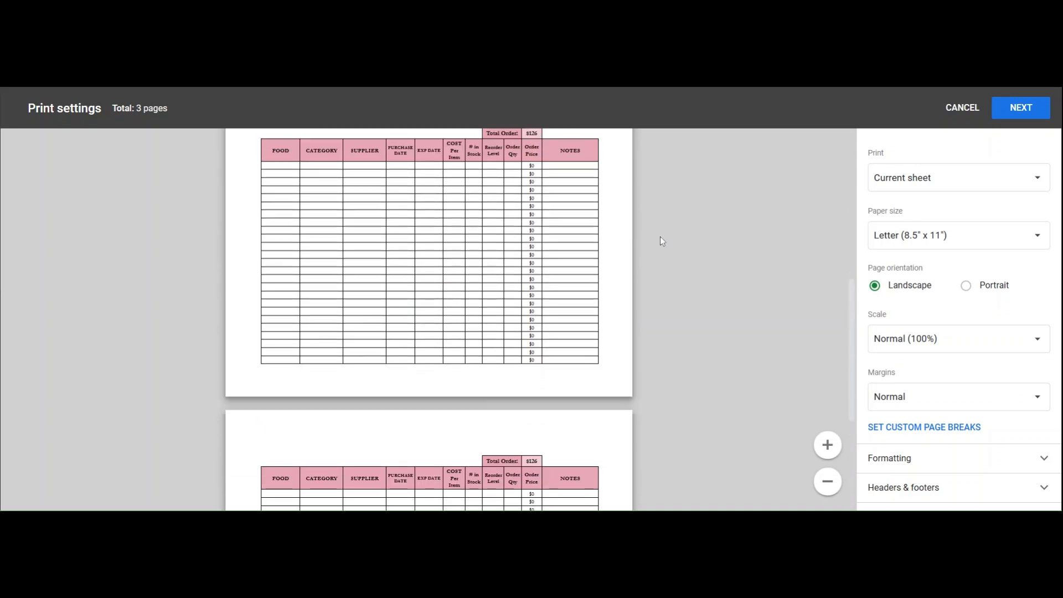
scroll(637, 252, up, 7)
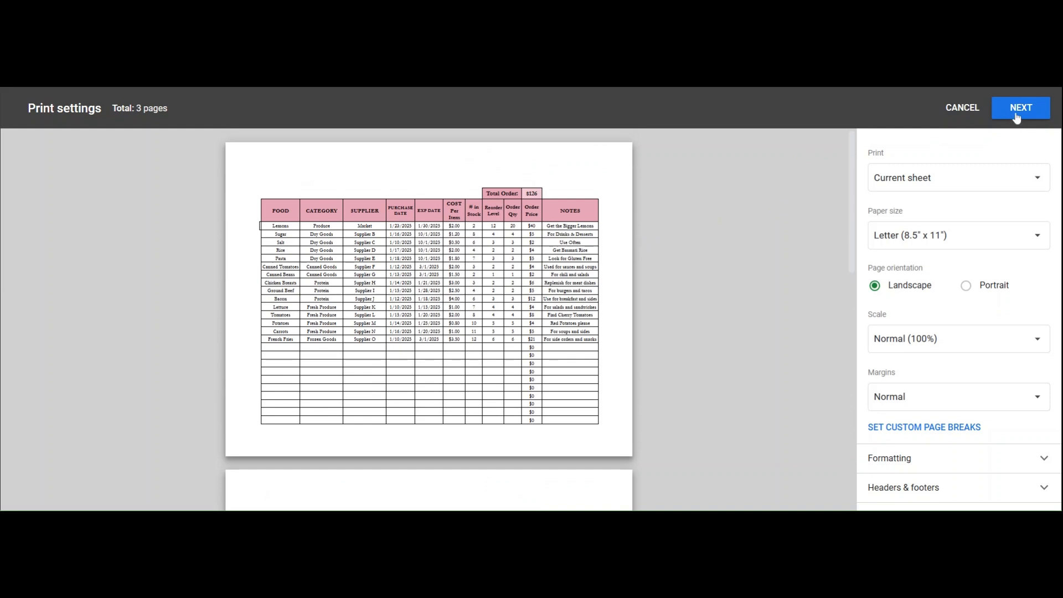
scroll(733, 243, down, 2)
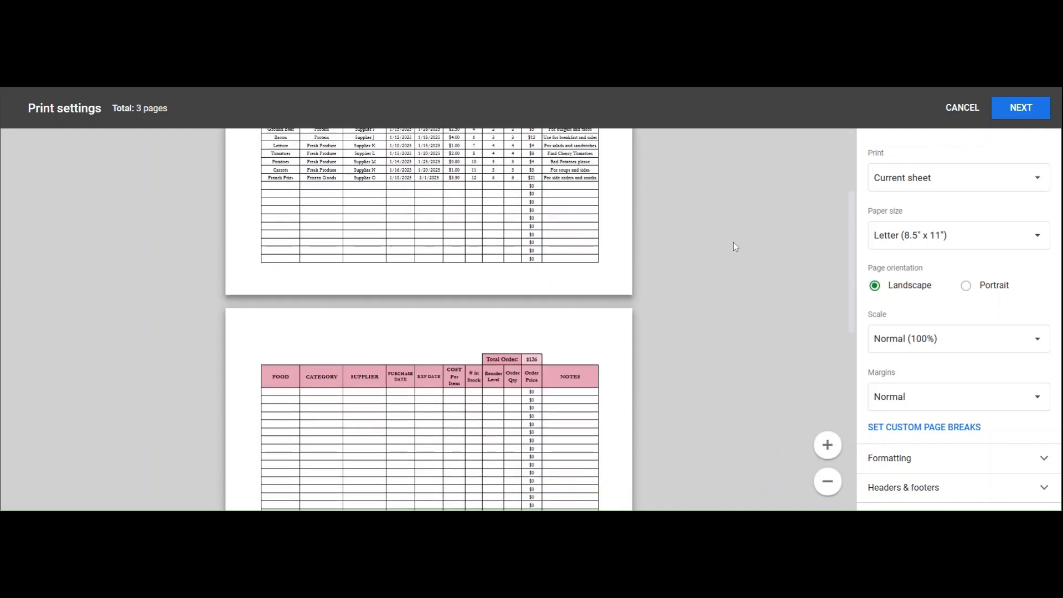
scroll(736, 241, up, 5)
click(954, 111)
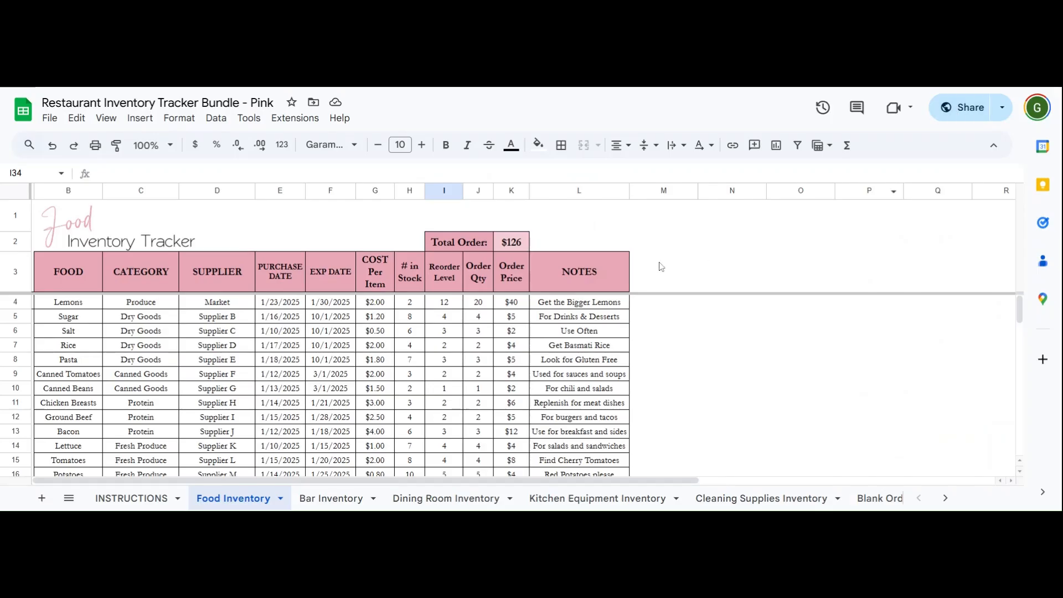
- Clear the sample food entries below the lemons row, from Food through Order Qty and in Notes, keeping the Order Price formulas
click(662, 317)
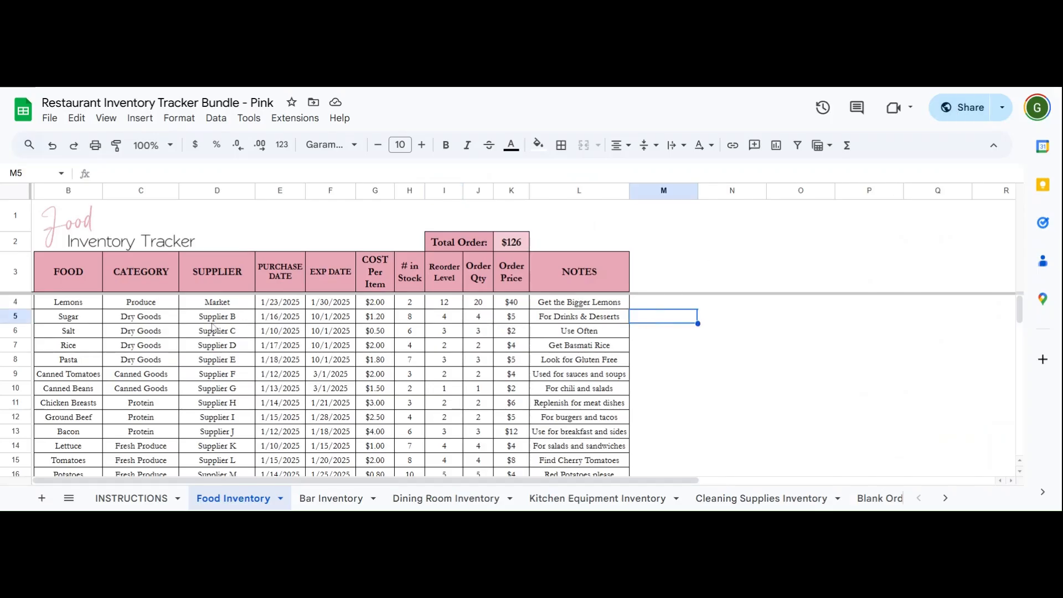
click(139, 331)
drag(87, 321, 479, 320)
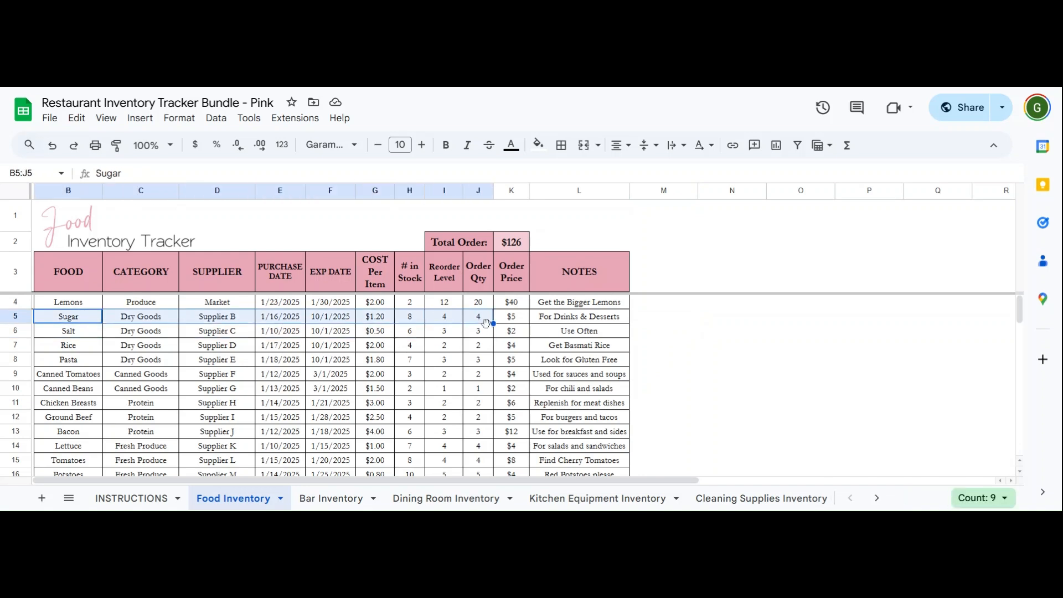
key(Delete)
drag(89, 318, 623, 322)
key(ctrl+c)
drag(632, 363, 621, 410)
scroll(619, 410, up, 3)
click(585, 405)
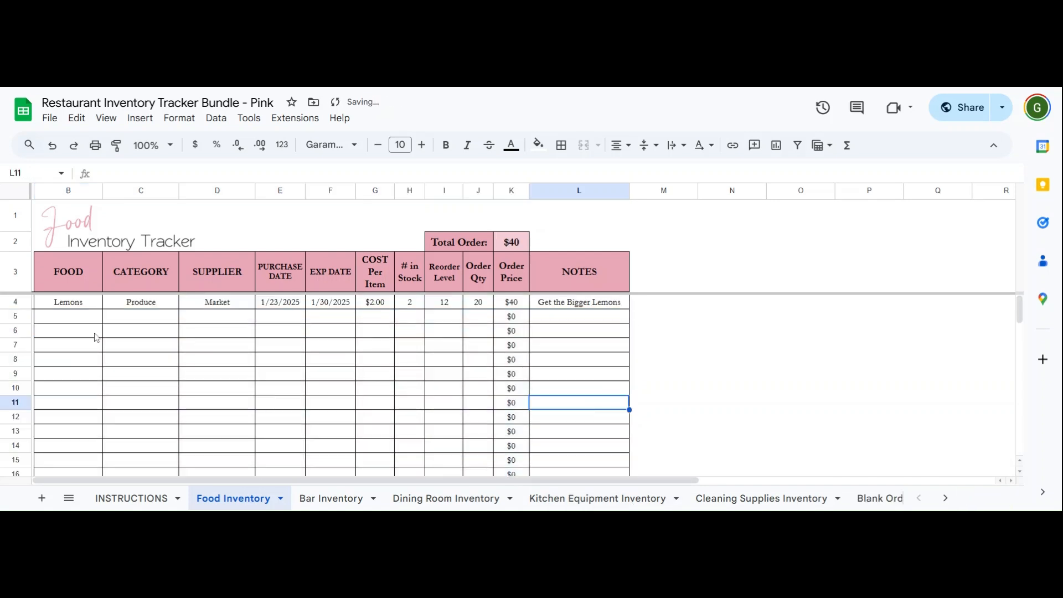
- Clear all contents of B4:L37 on the Food Inventory sheet, including the lemons entry and the Order Price formulas
click(80, 320)
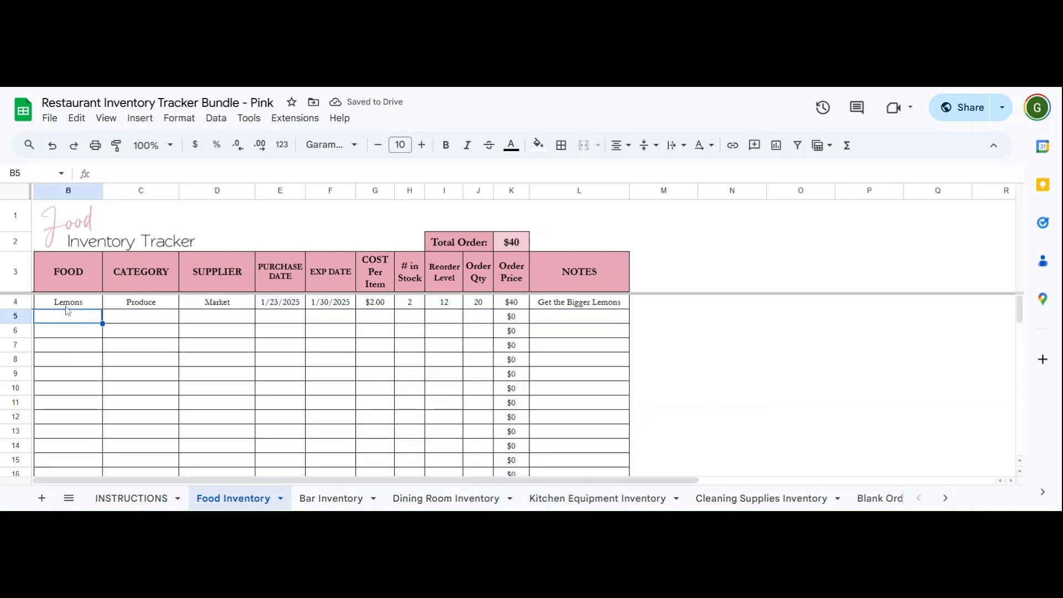
drag(68, 305, 581, 341)
click(474, 346)
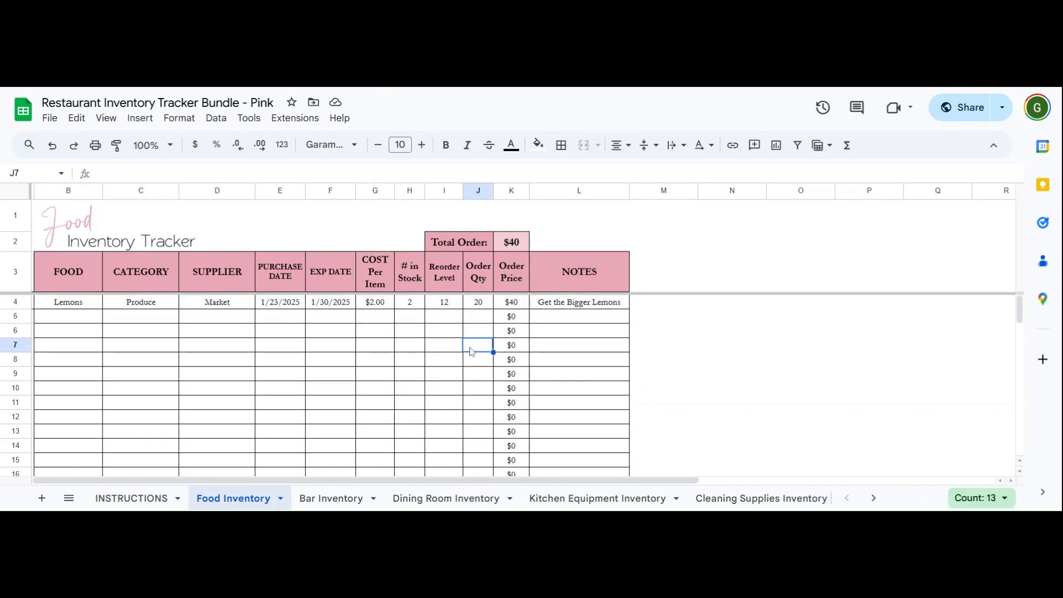
drag(70, 307, 598, 470)
key(Delete)
scroll(563, 421, up, 5)
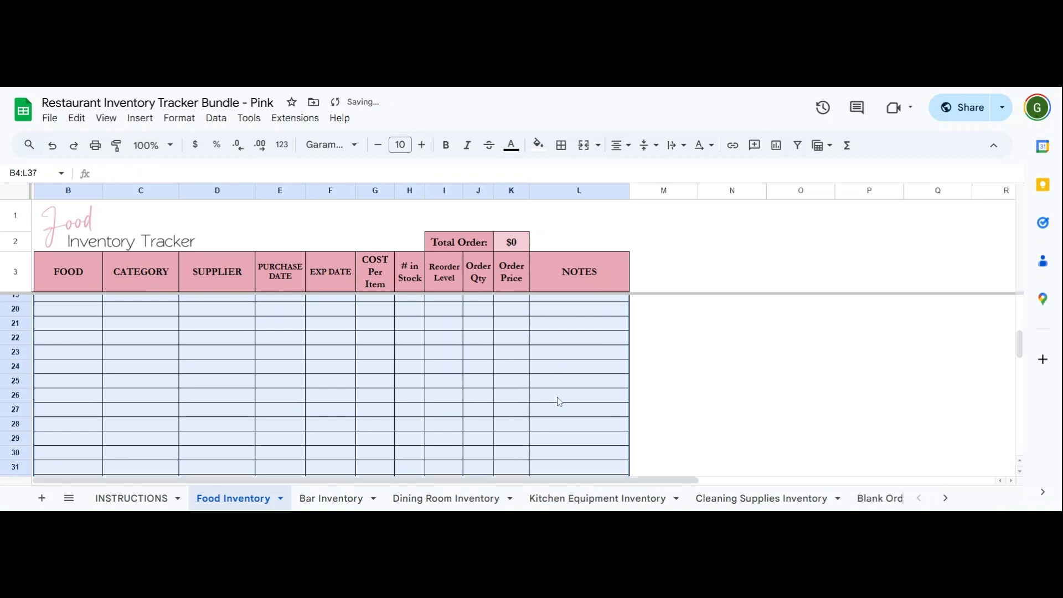
- Delete the Total Order formula from K2 on the Food Inventory sheet
click(511, 244)
key(Delete)
click(525, 336)
scroll(526, 338, up, 2)
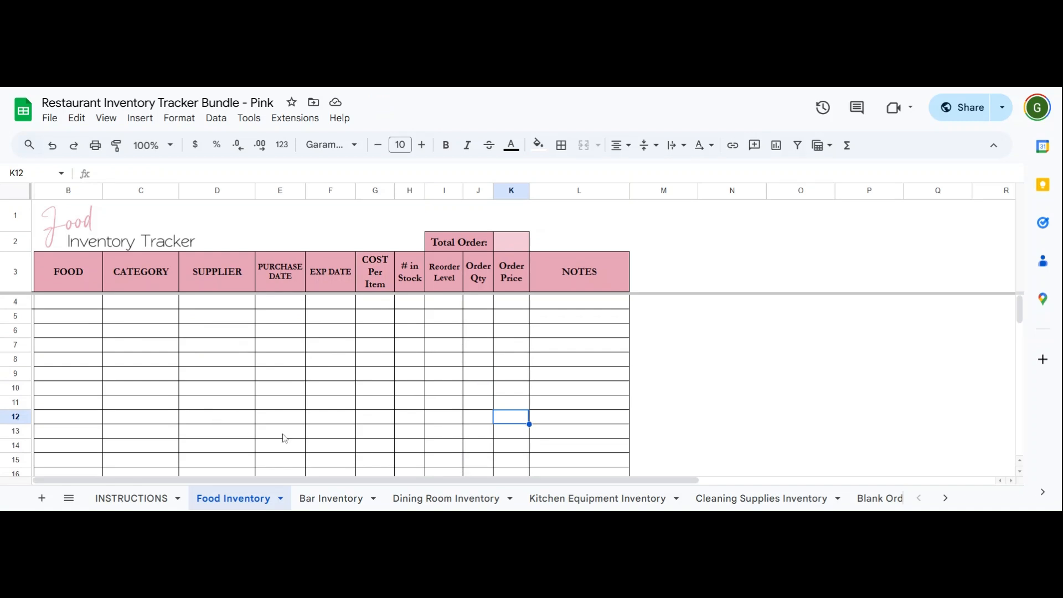
- On the Bar Inventory sheet, enter Beer in row 4 with the brand Heineken and the producer Heineken N.V
click(335, 499)
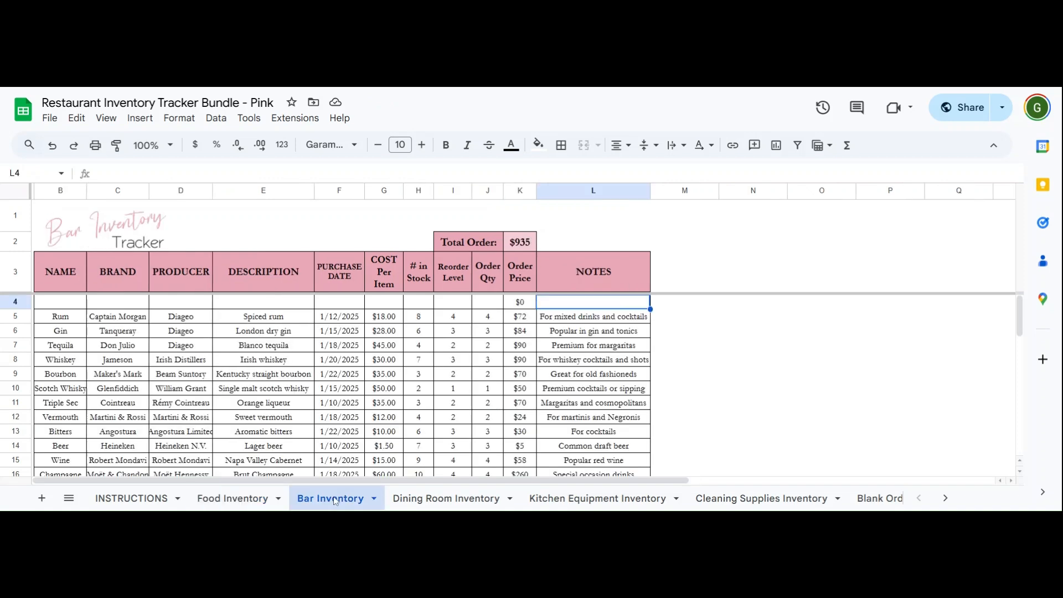
click(76, 304)
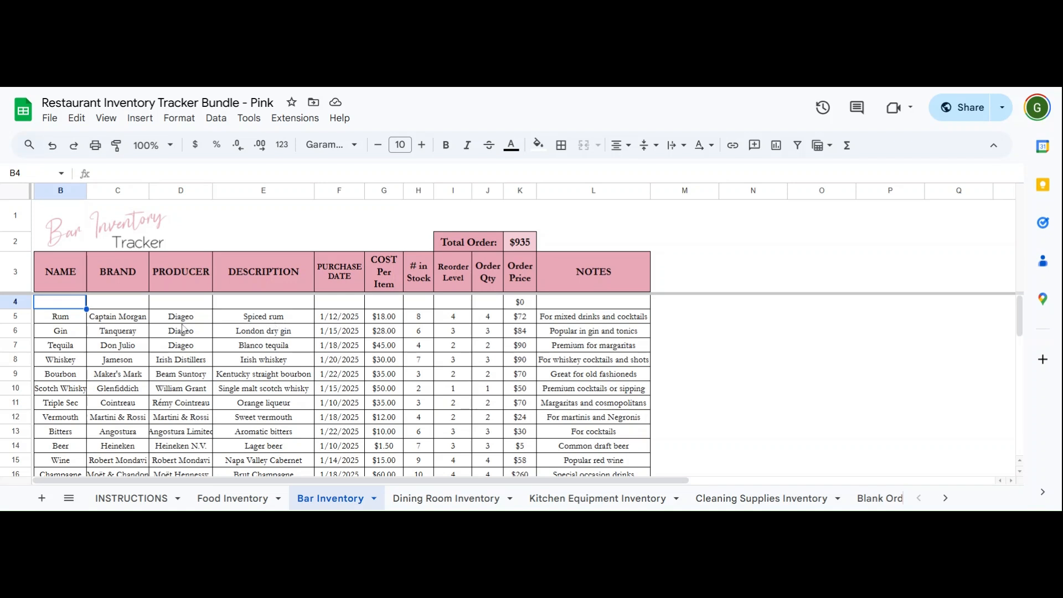
text(Beer)
key(Tab)
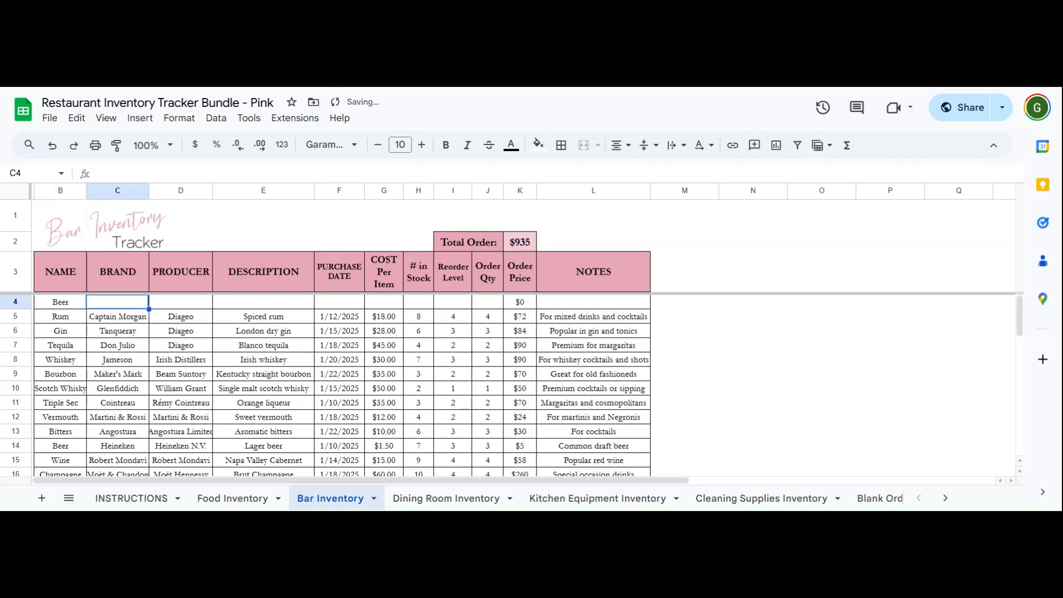
text(Hein)
key(Tab)
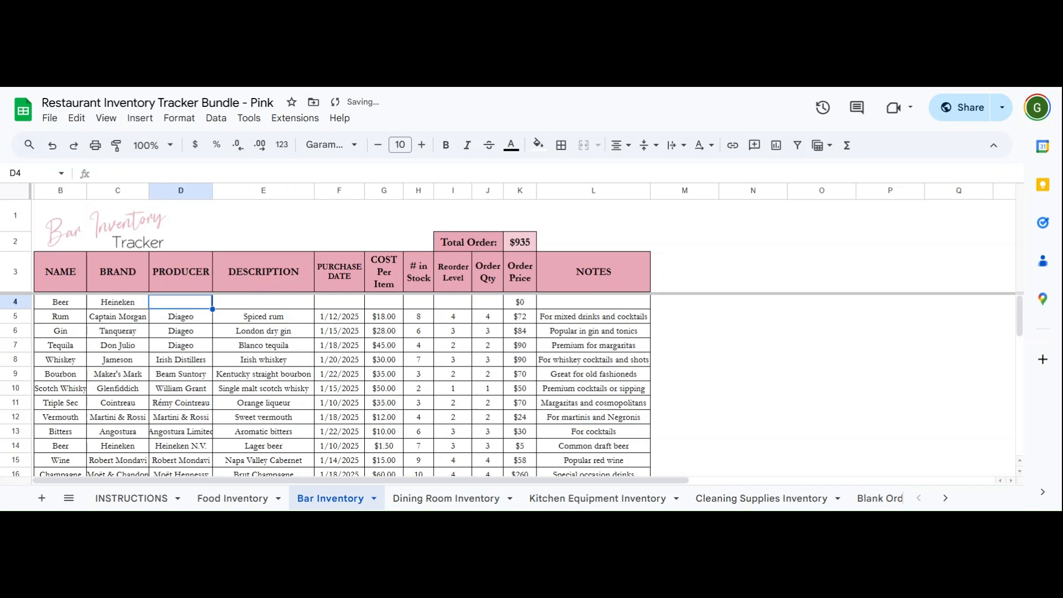
text(Heineken)
key(Tab)
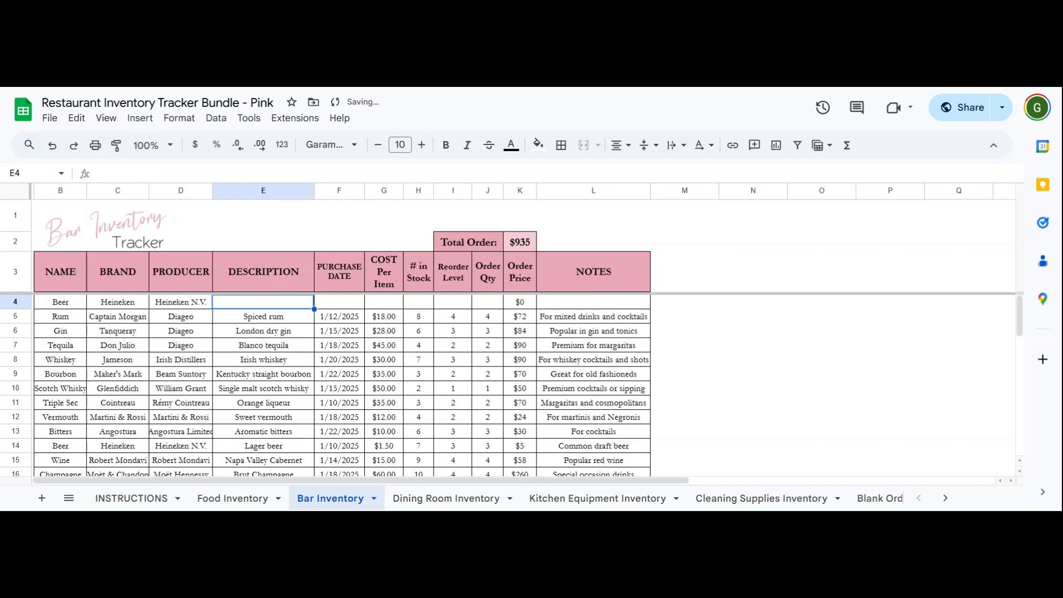
- Give the beer in row 4 the description "Lager beer" and the purchase date 1/23/2025
text(Lager beer)
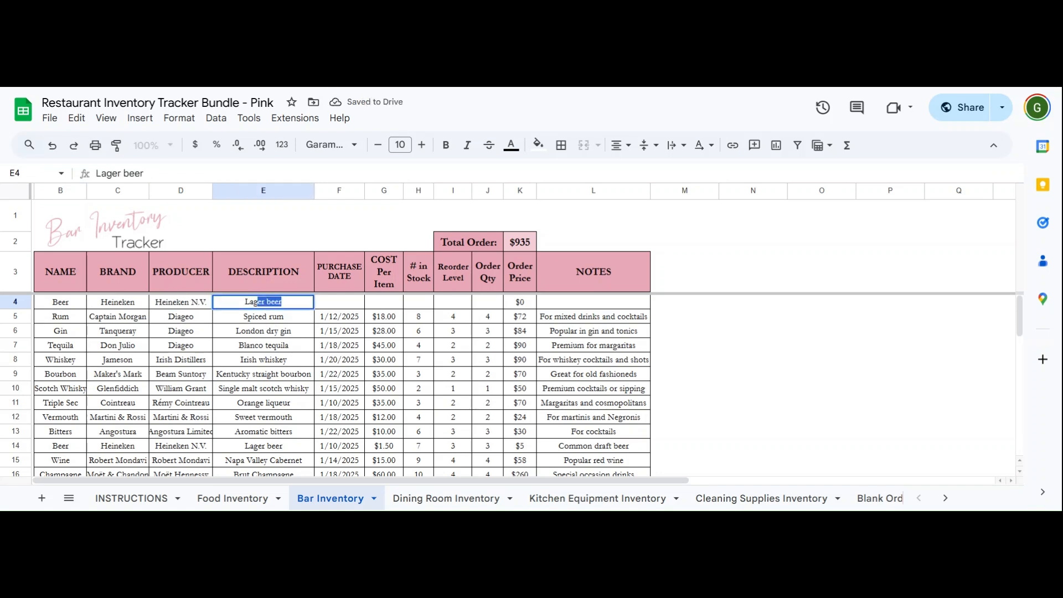
key(Tab)
text(1)
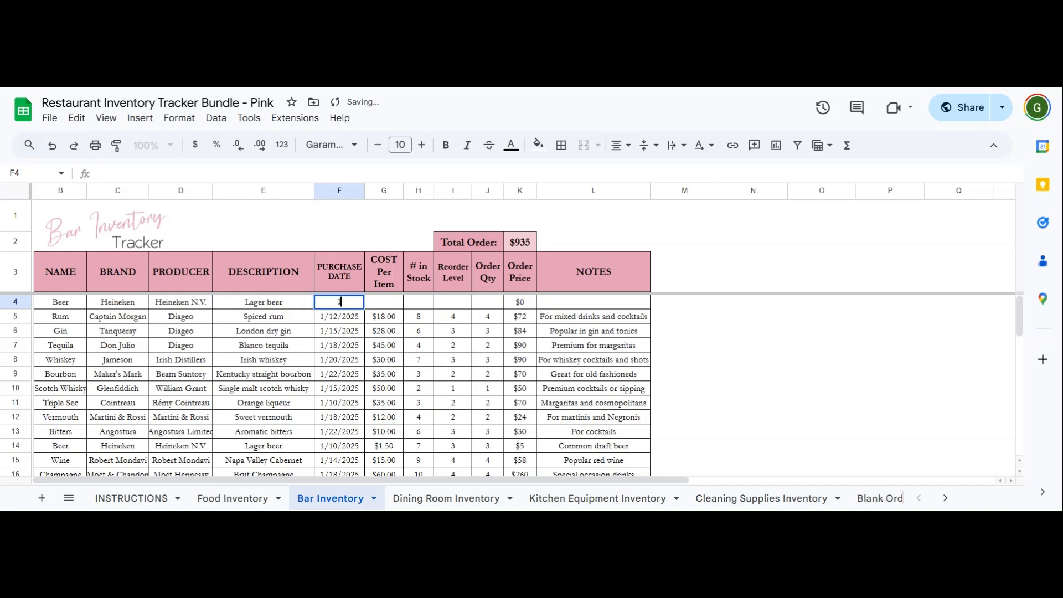
text(/23/2025)
key(Tab)
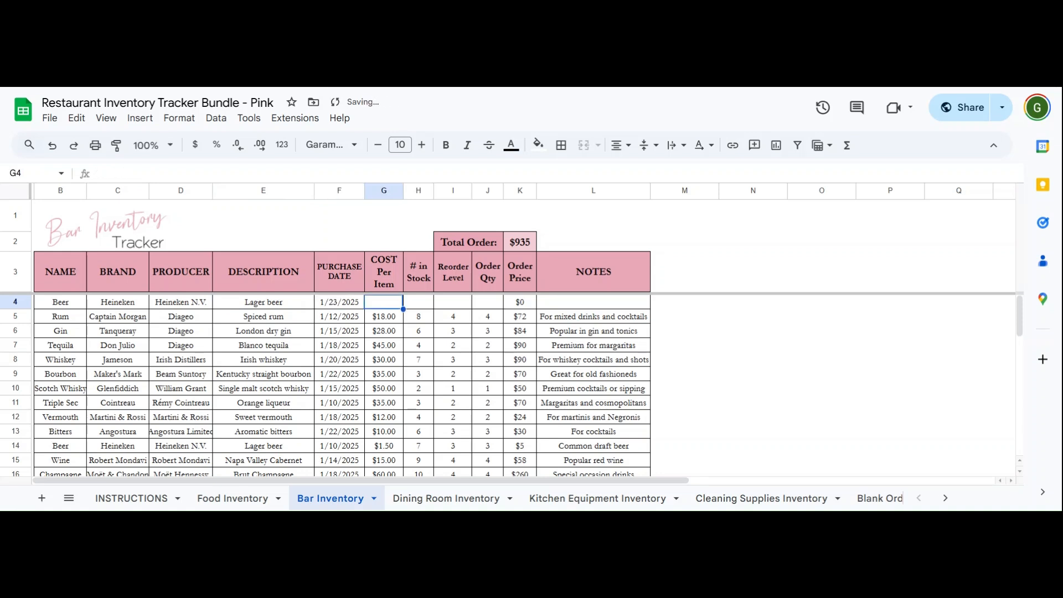
- Fill in the beer's cost per item as 2, number in stock 10, reorder level 15 and order quantity 20
text(2)
key(Tab)
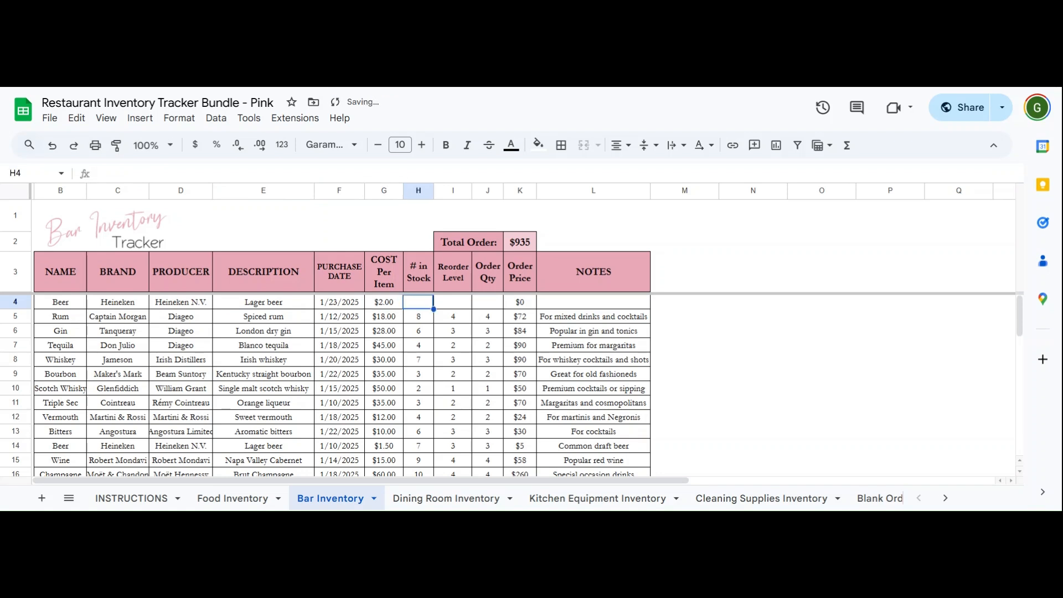
text(10)
key(Tab)
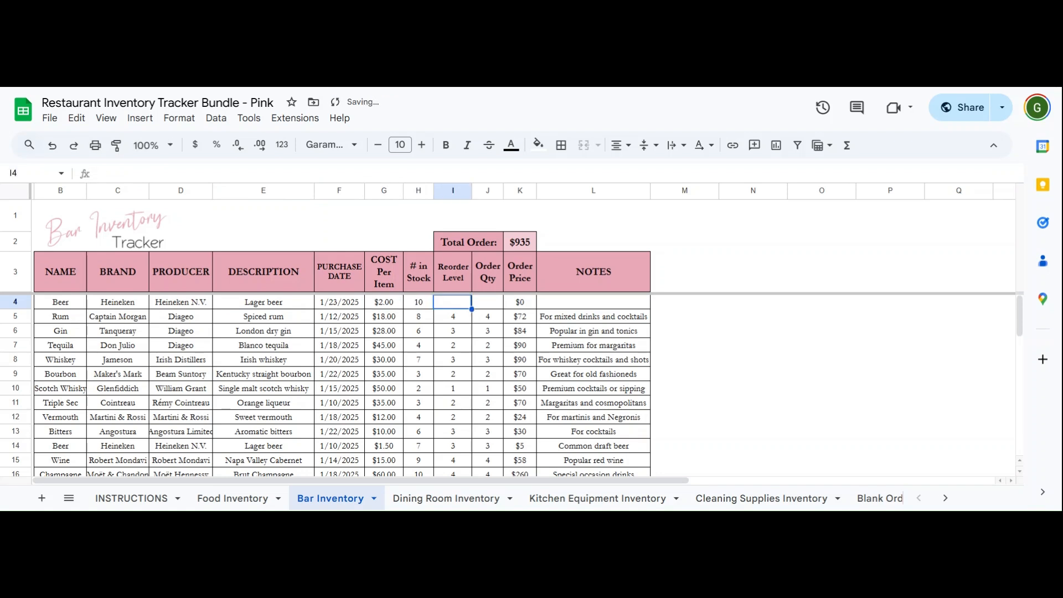
text(2)
key(BackSpace)
text(1)
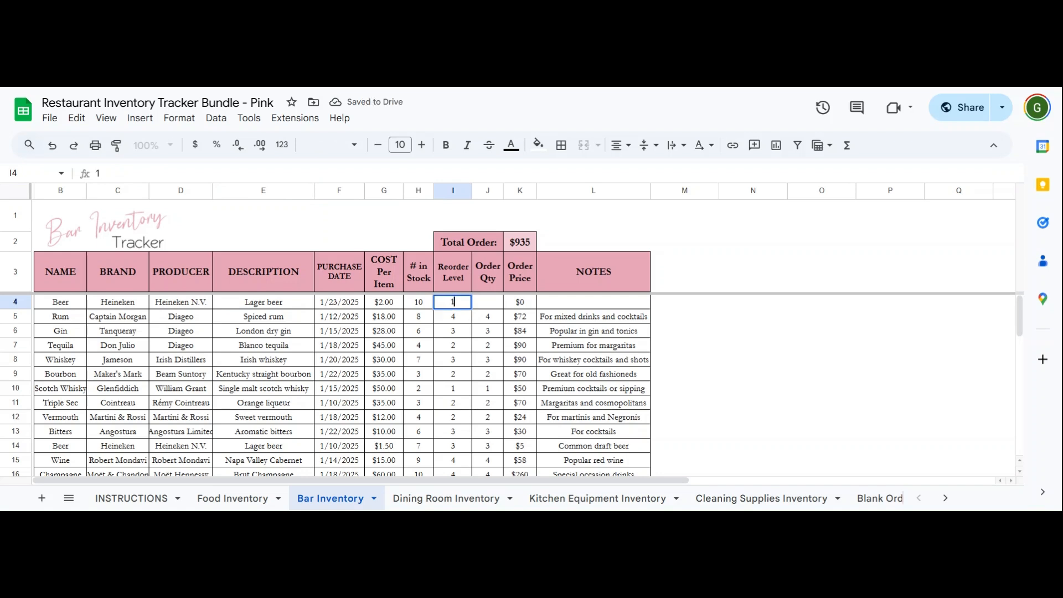
text(5)
key(Tab)
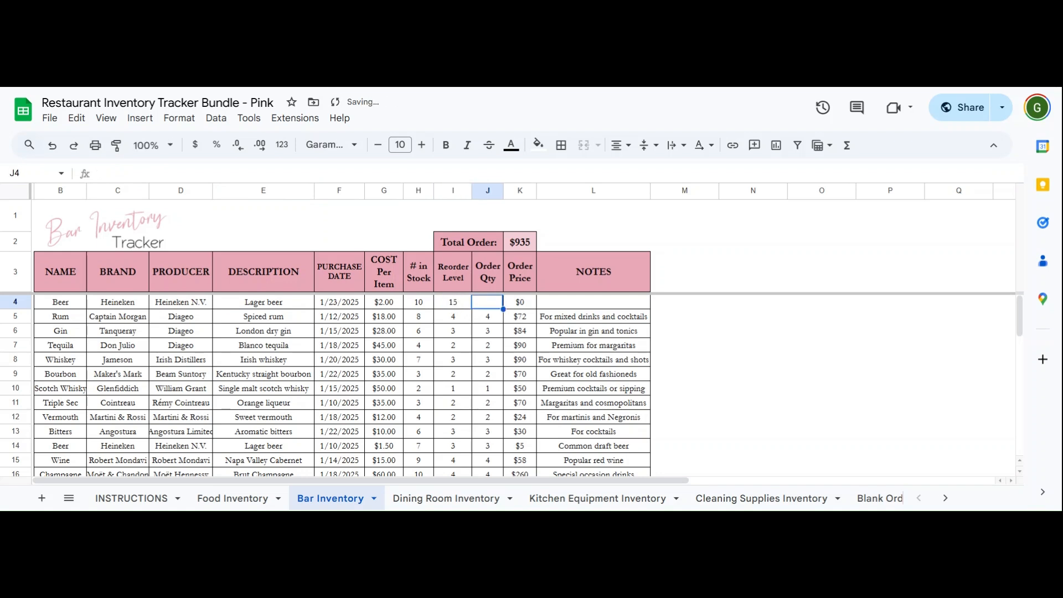
text(20)
key(Tab)
key(Tab)
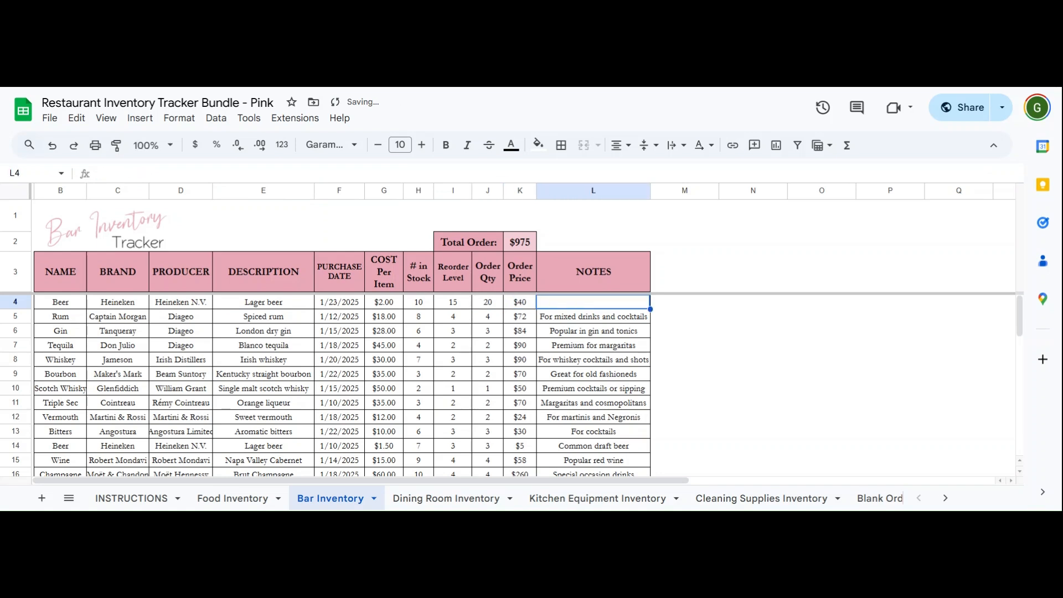
- Add the note "Popular Beer" to the beer entry in row 4
text(Pop)
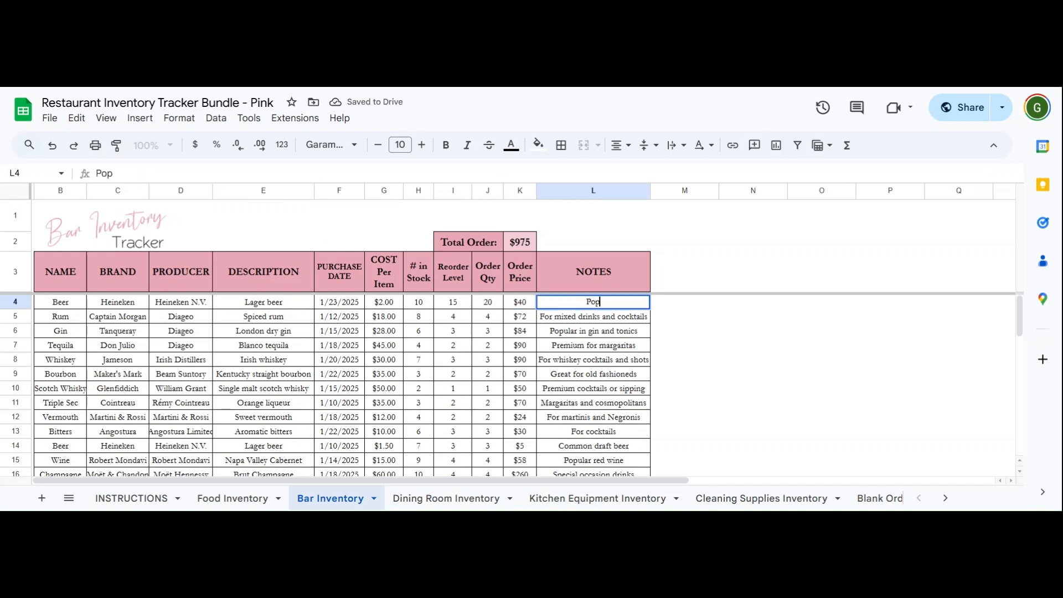
text(uplar Beer)
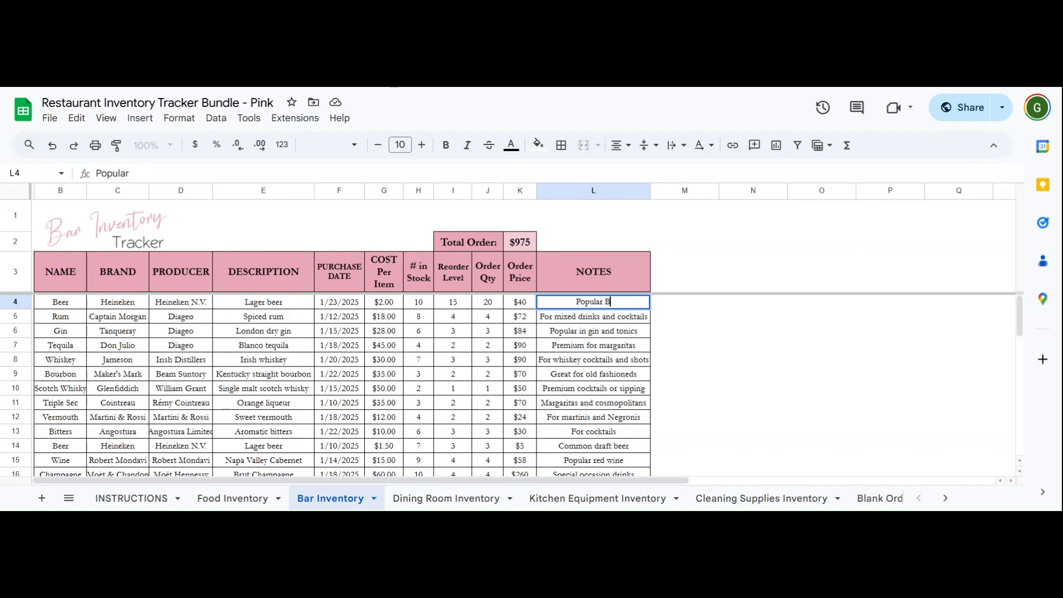
key(Return)
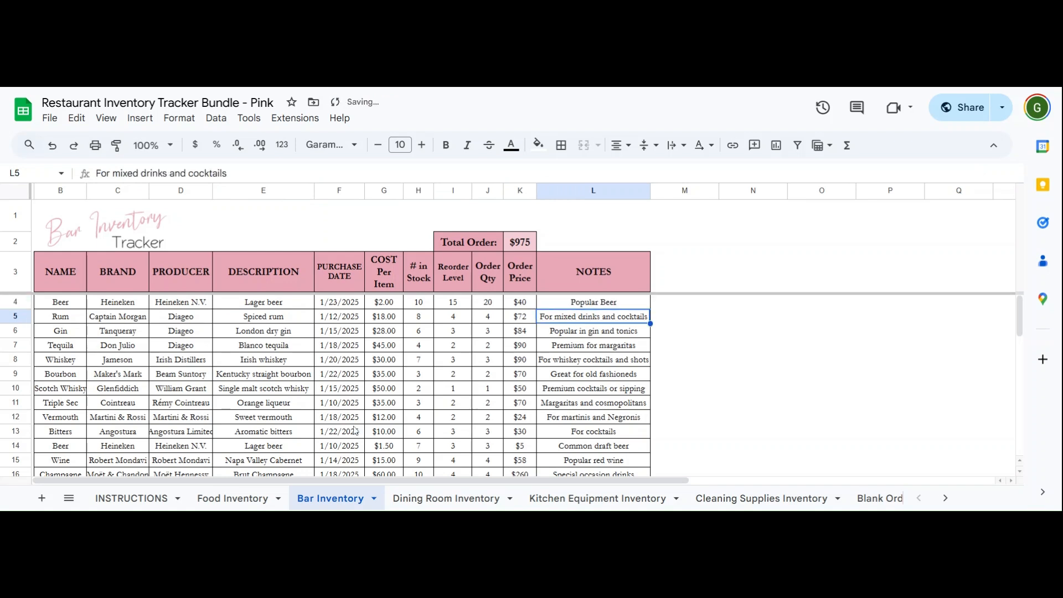
- Review the Dining Room Inventory sheet, examining the listed items and the blank entry row 4 from Name through Order Price
click(408, 500)
click(72, 308)
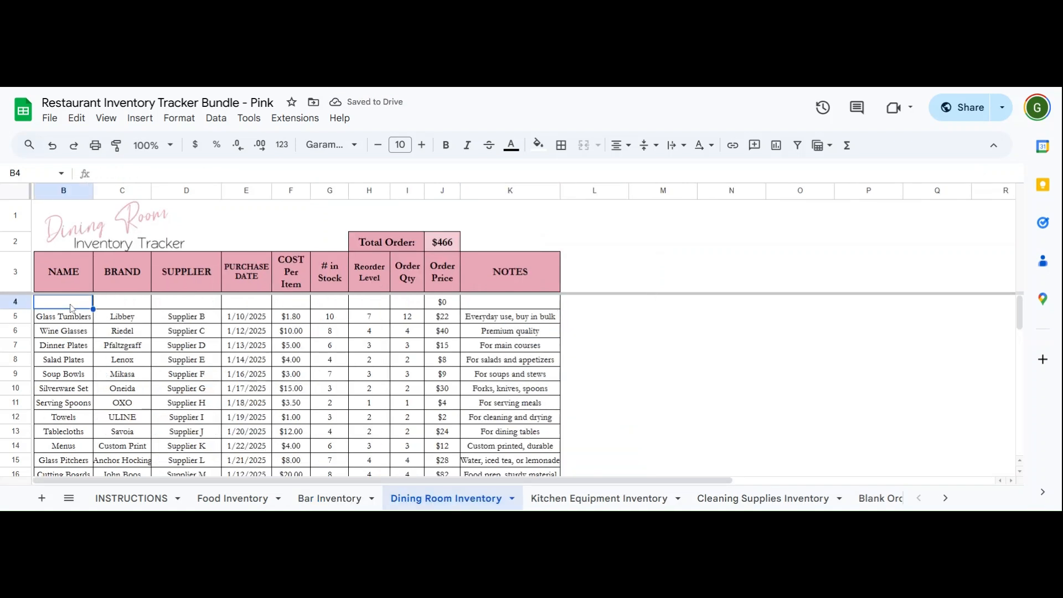
click(80, 377)
scroll(84, 387, down, 2)
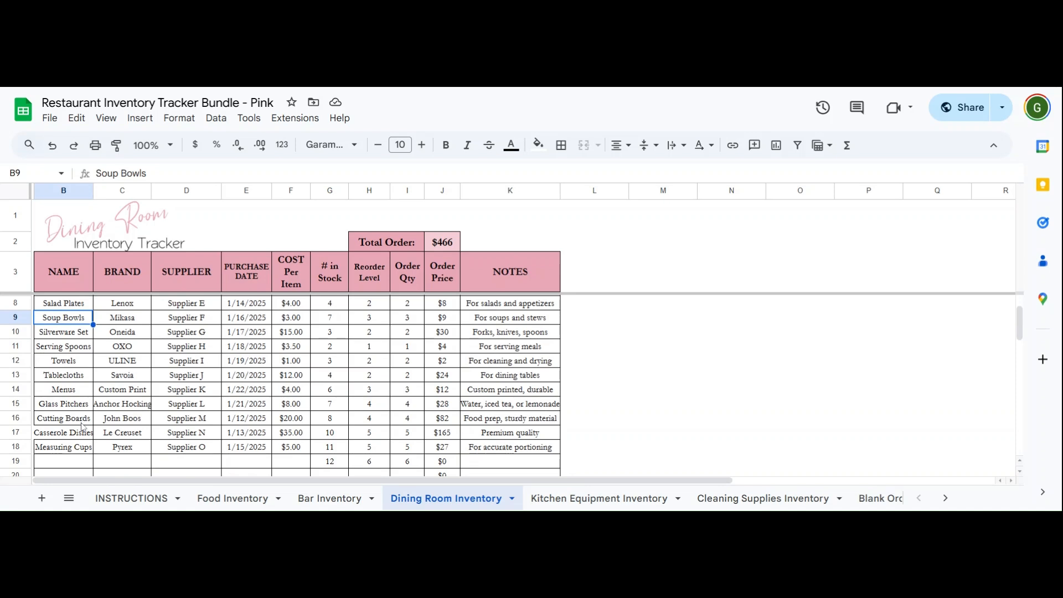
scroll(84, 428, up, 2)
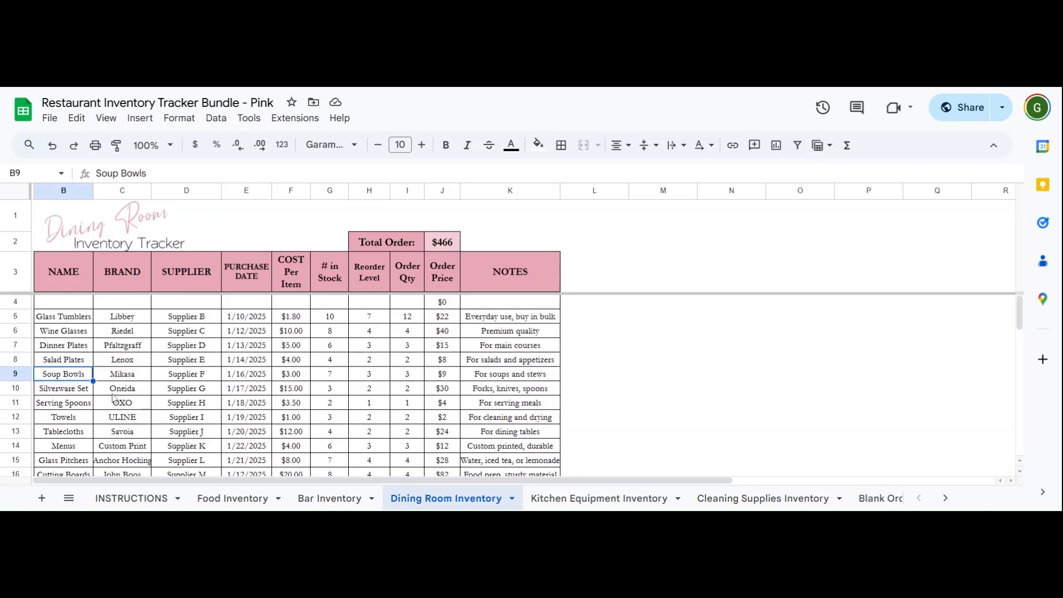
drag(50, 305, 195, 345)
click(199, 335)
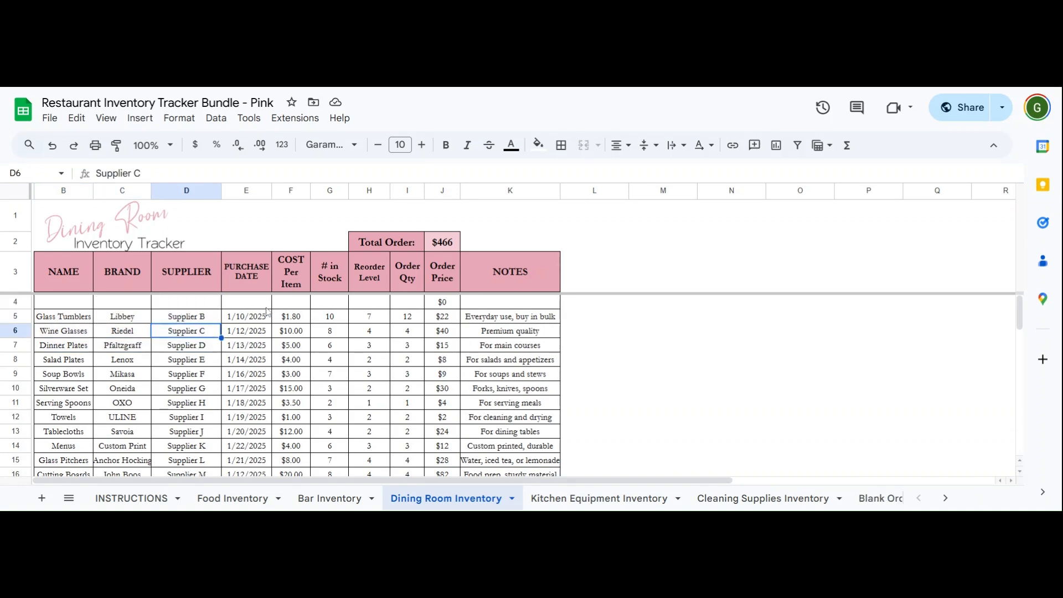
drag(83, 307, 436, 306)
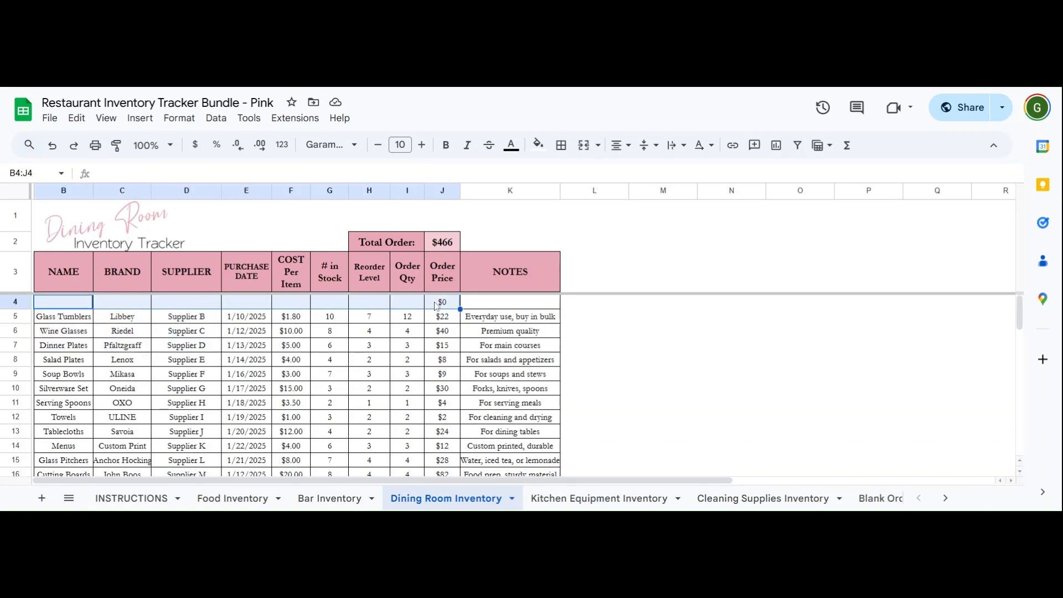
- On the Kitchen Equipment Inventory sheet, enter Coffee Machine in row 4 with the brand Breville
click(608, 501)
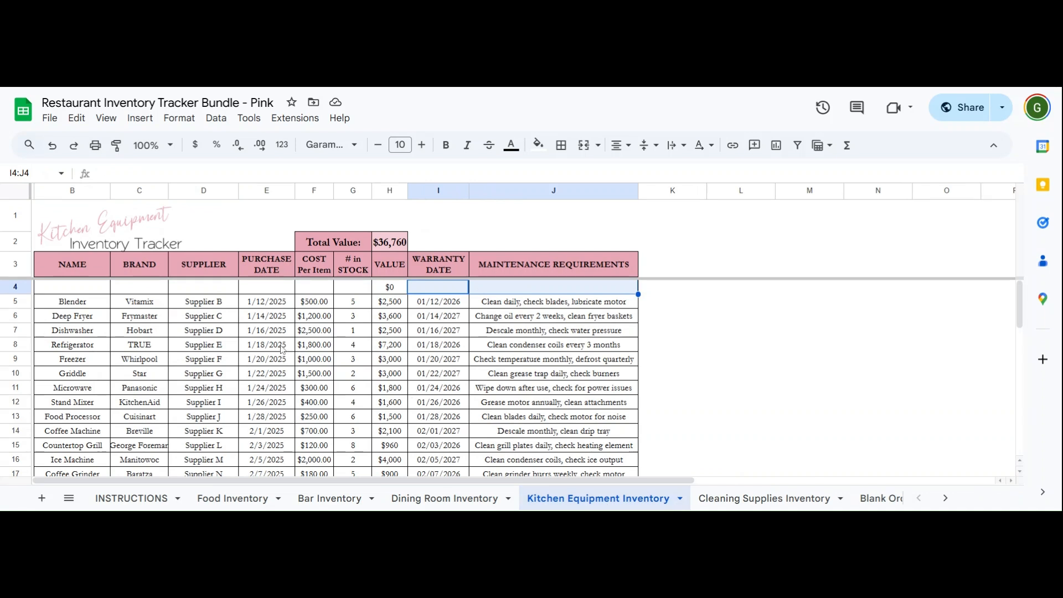
click(92, 289)
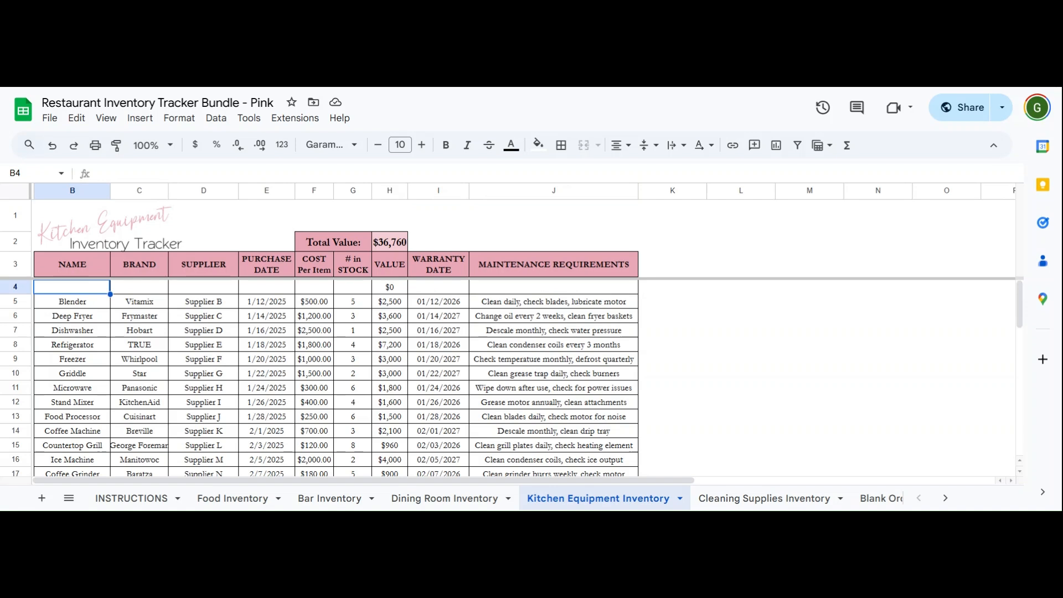
text(Coffe)
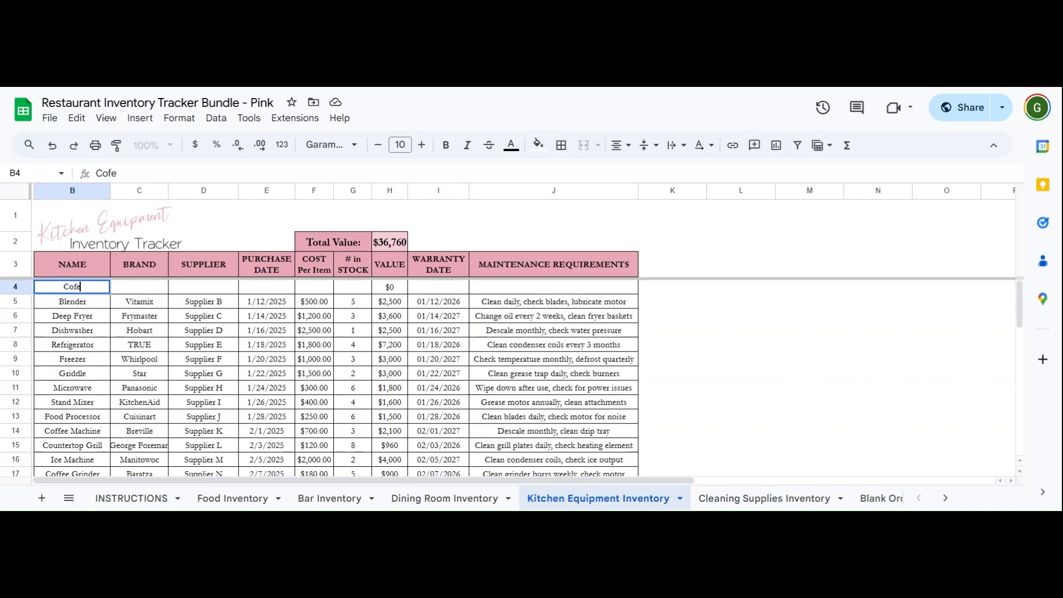
text(e Machine)
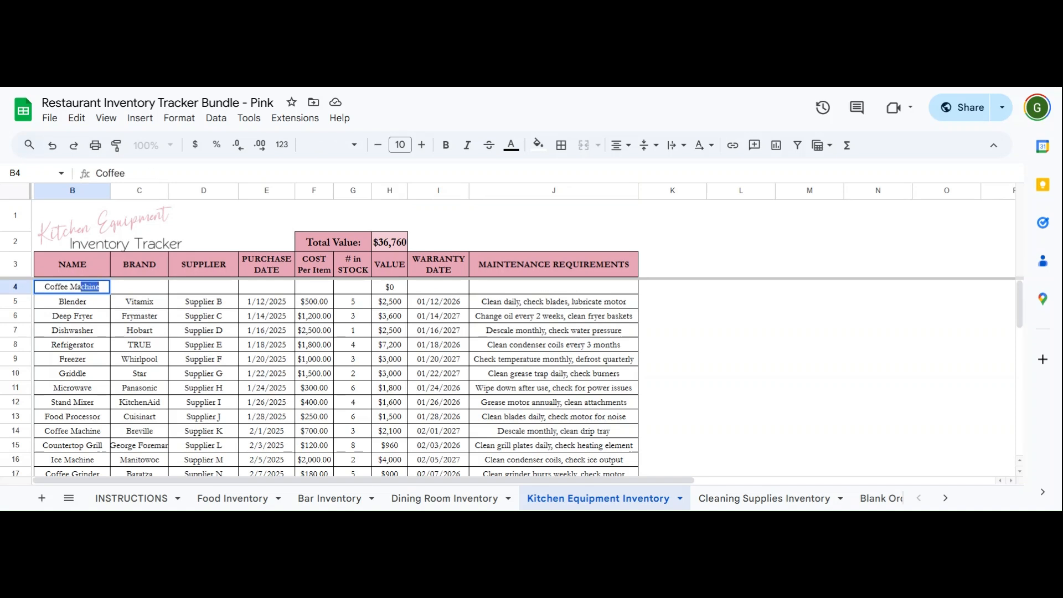
key(Tab)
text(Breville)
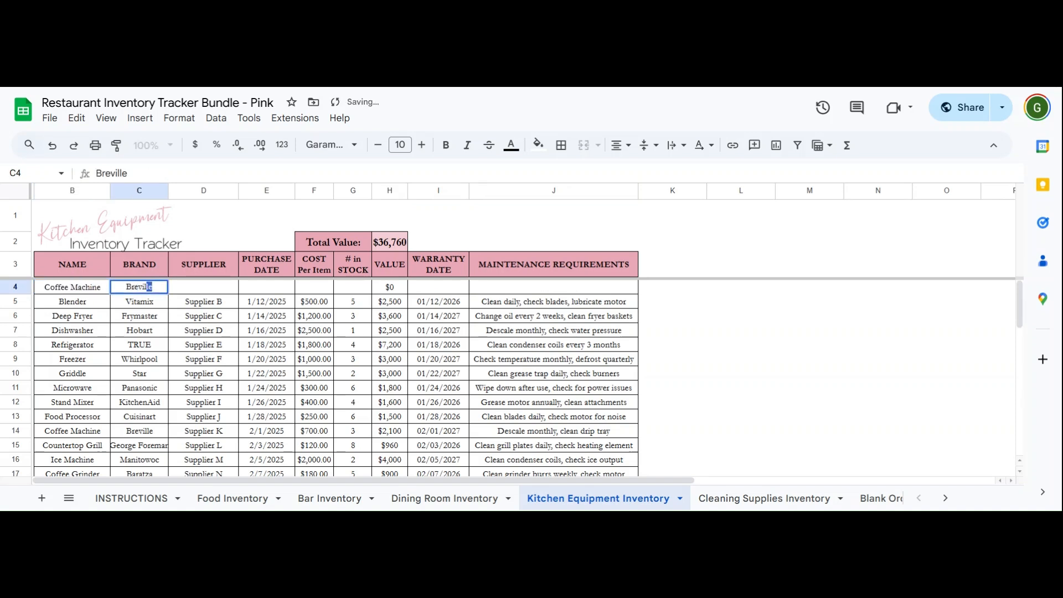
key(Tab)
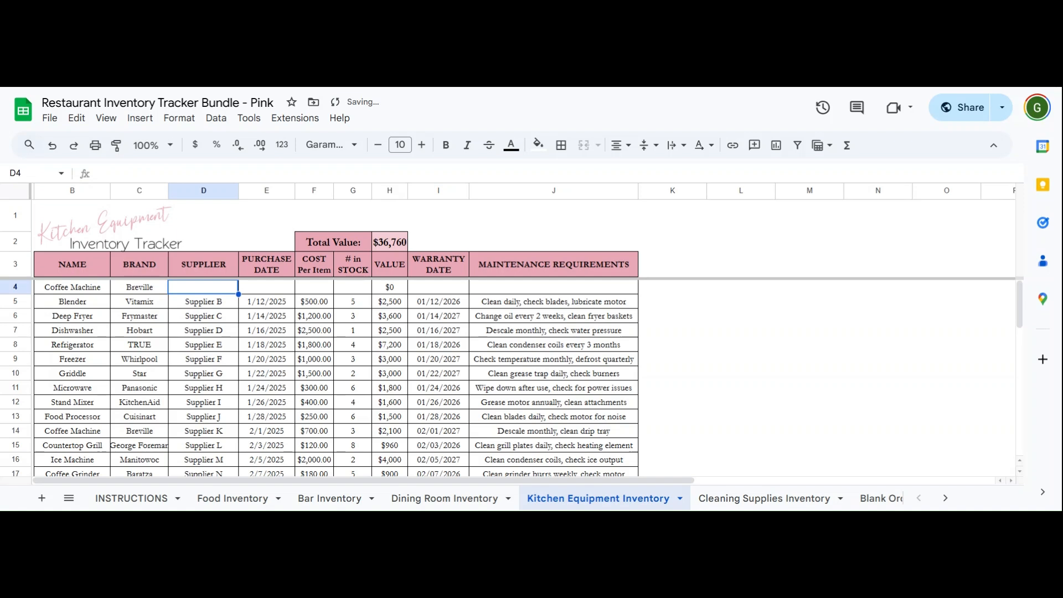
- Enter "Best Supplier" as the supplier of the coffee machine in row 4
text(Best SUpp)
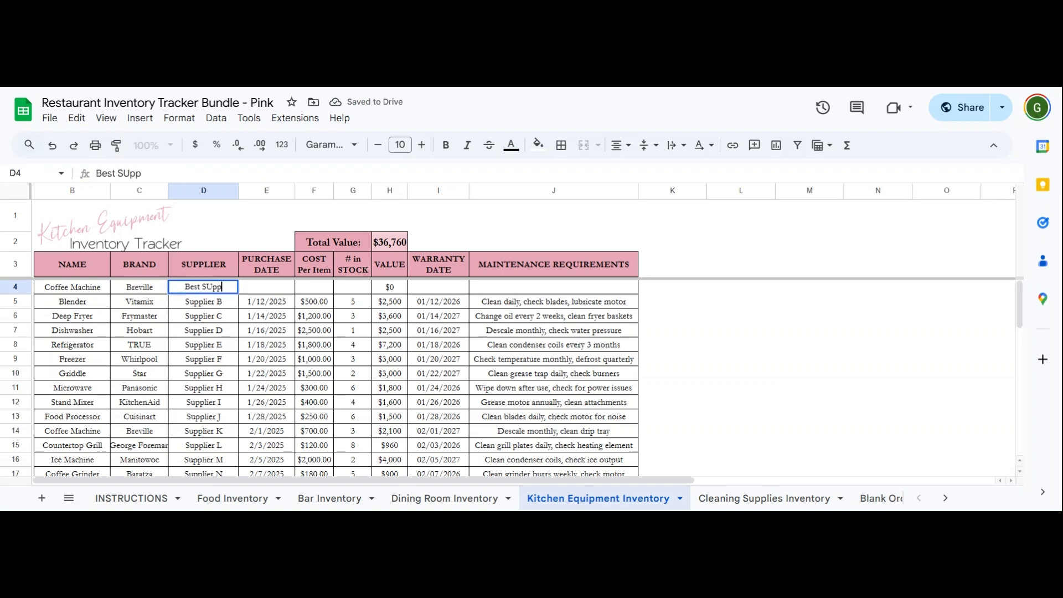
key(BackSpace)
key(BackSpace)
key(BackSpace)
text(upplier)
key(Tab)
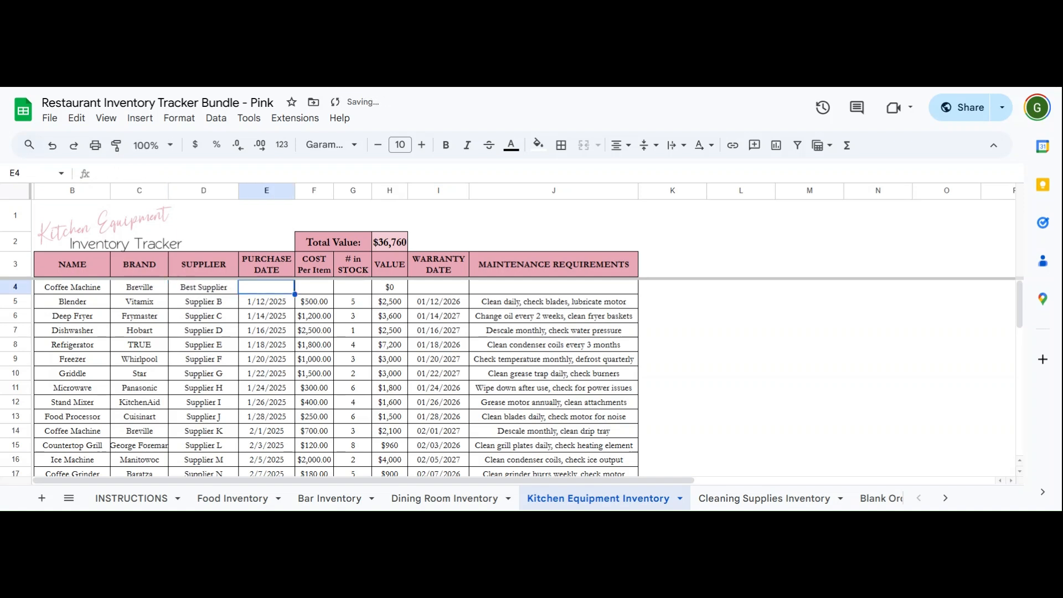
- Fill in the coffee machine's purchase date as 1/23/2025, cost per item as 500 and number in stock as 1
text(1/23/2025)
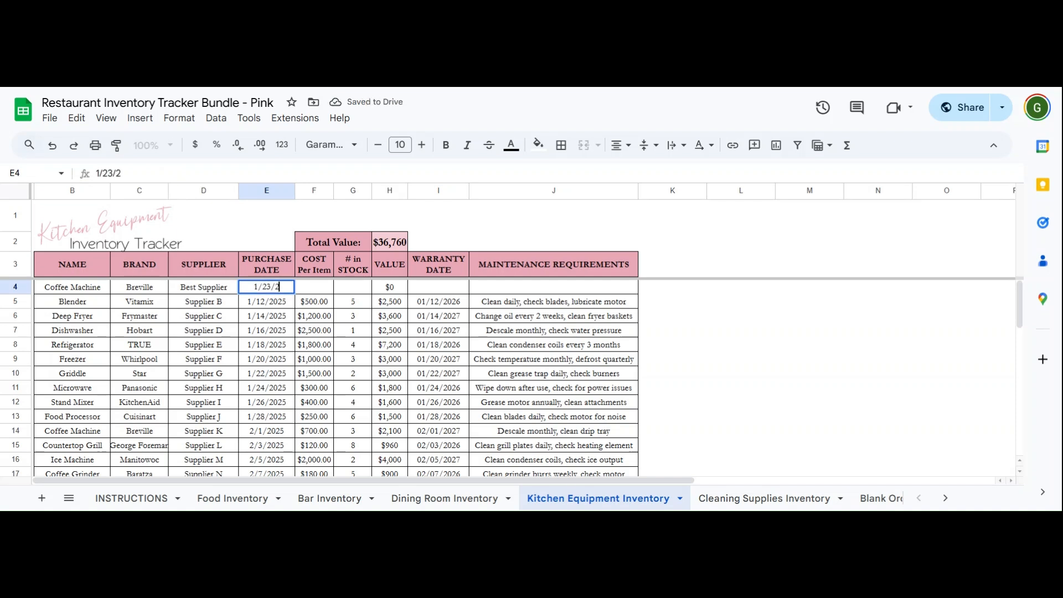
key(Tab)
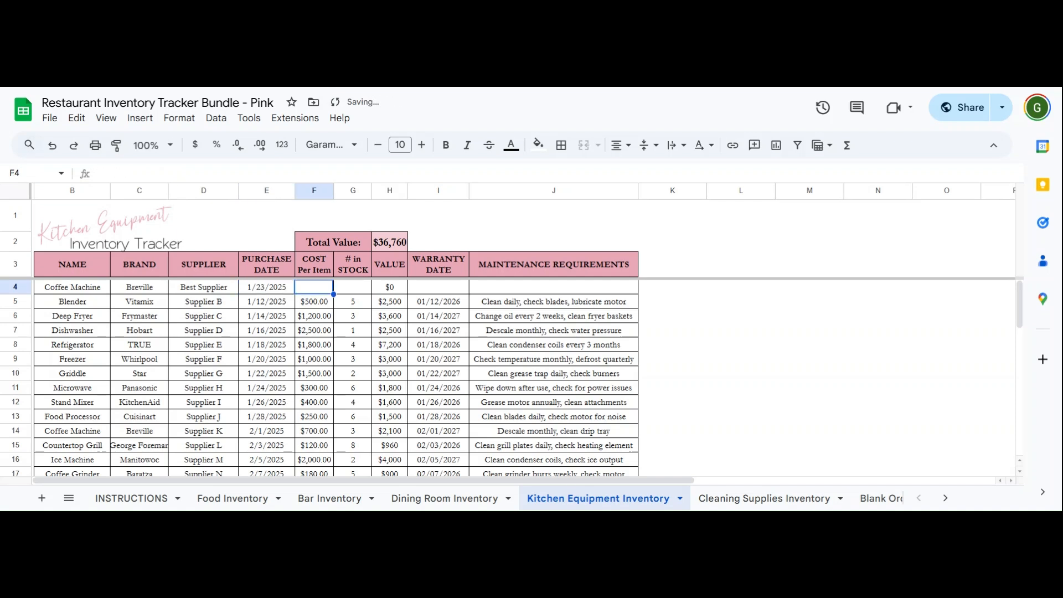
text(500)
key(Tab)
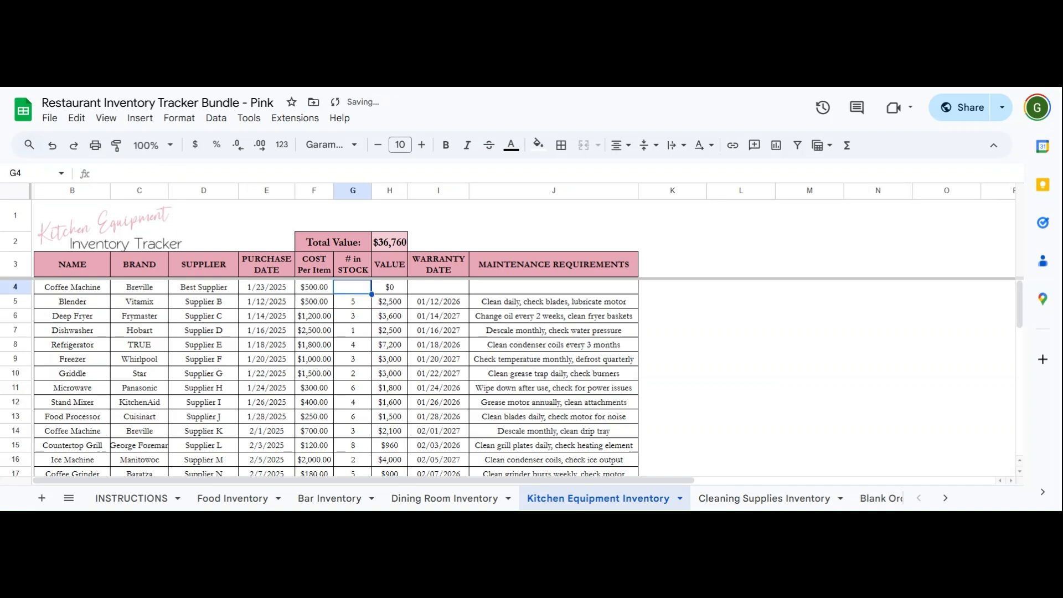
text(1)
key(Tab)
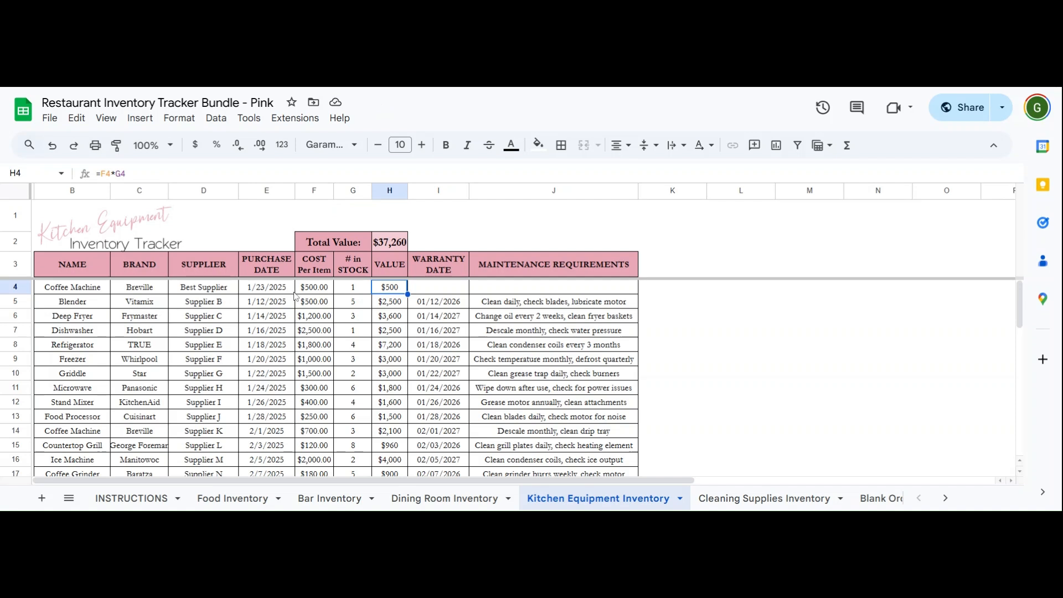
- Set the warranty date of the coffee machine in row 4 to 2/23/2025
click(420, 291)
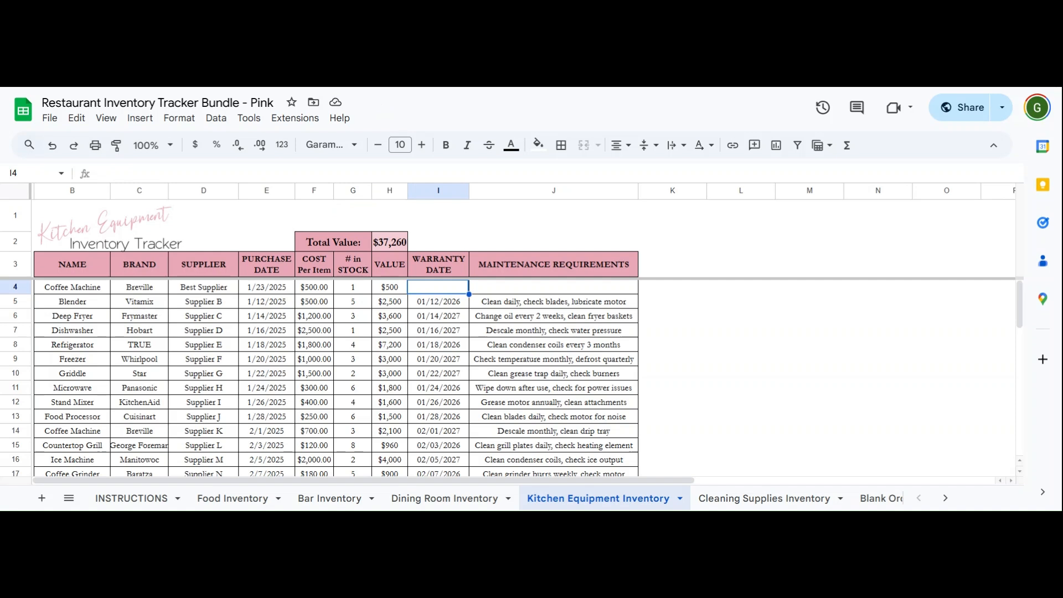
text(2/23/2)
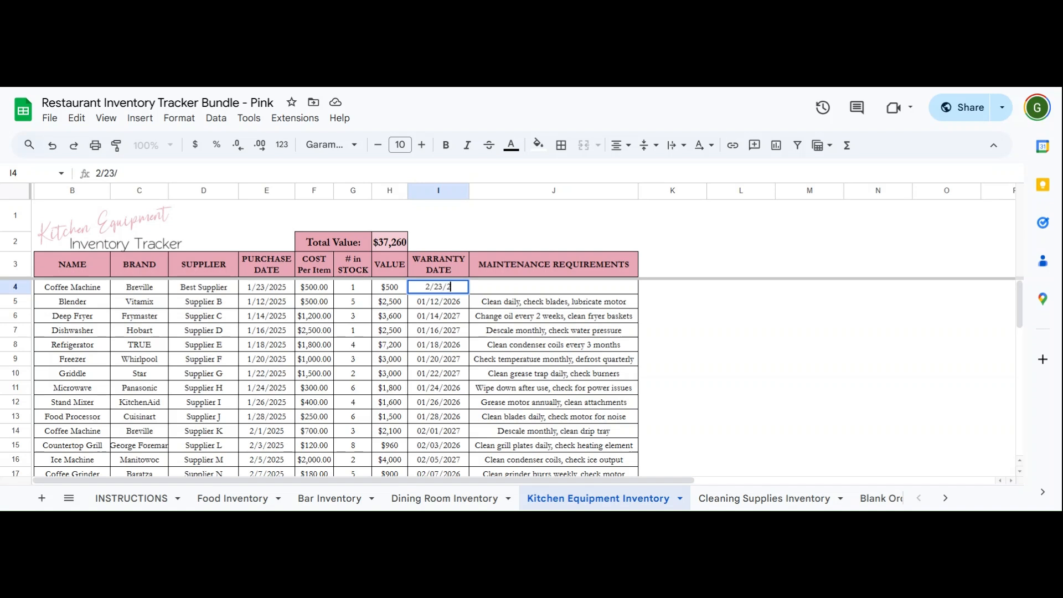
text(025)
- Enter the coffee machine's maintenance requirements as "Descale Monthly, Wipe Down Trays"
click(495, 292)
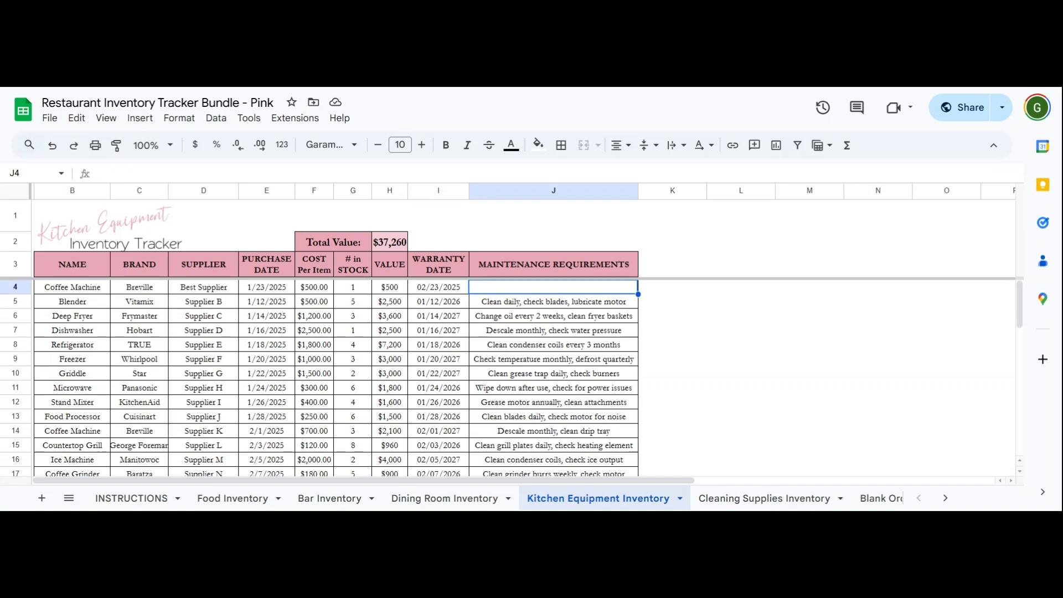
text(Descale Mont)
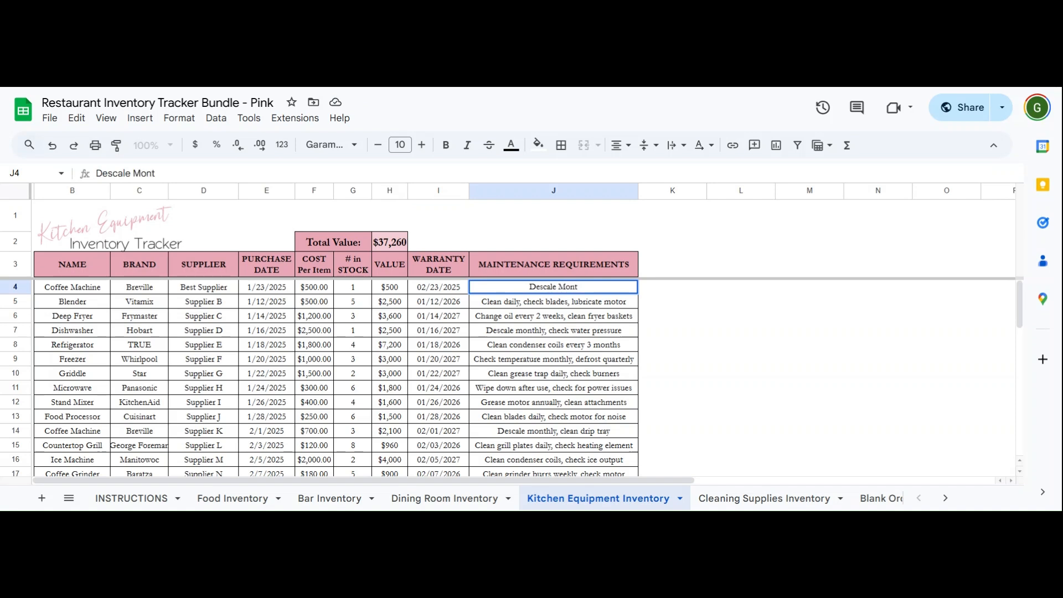
text(hly, Wipe D)
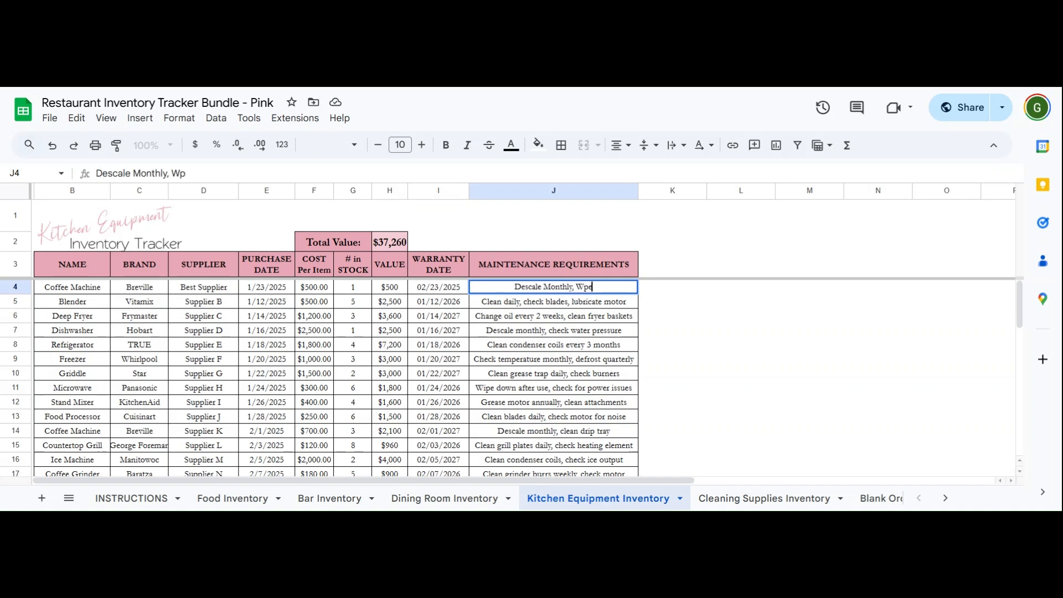
text(own Trays)
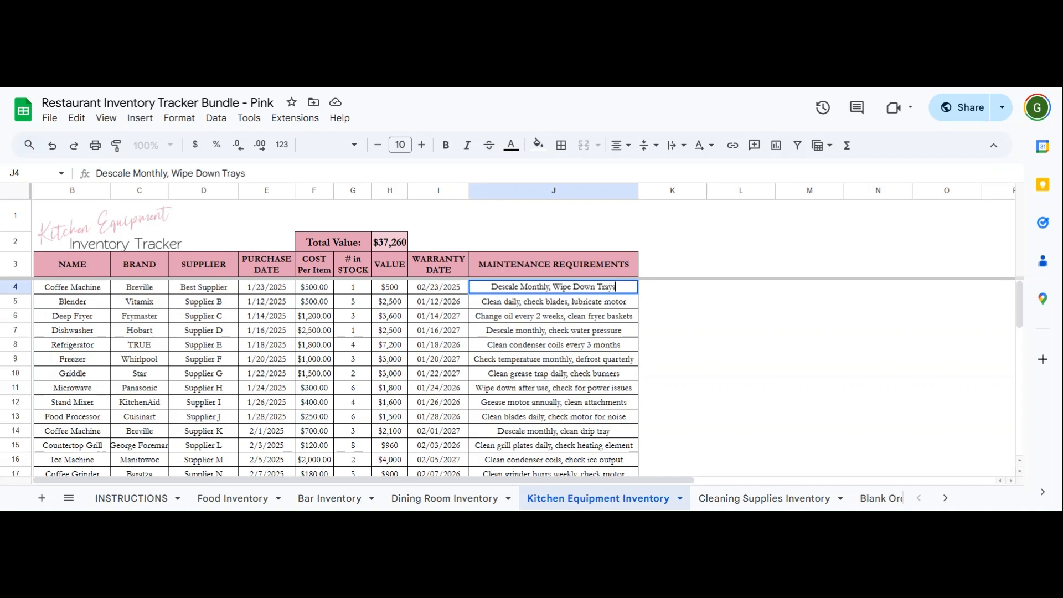
key(Return)
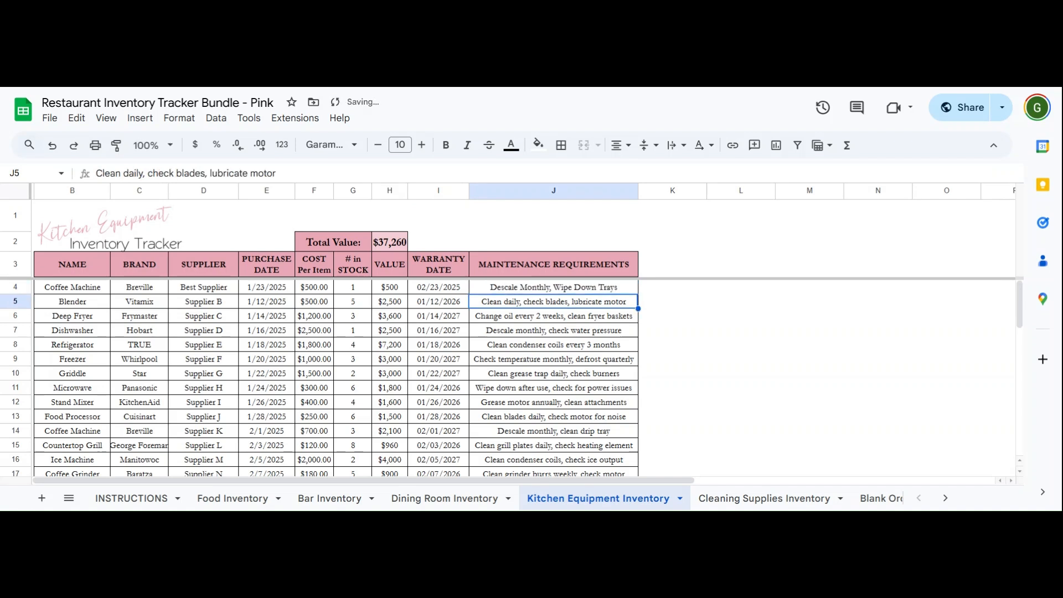
click(440, 307)
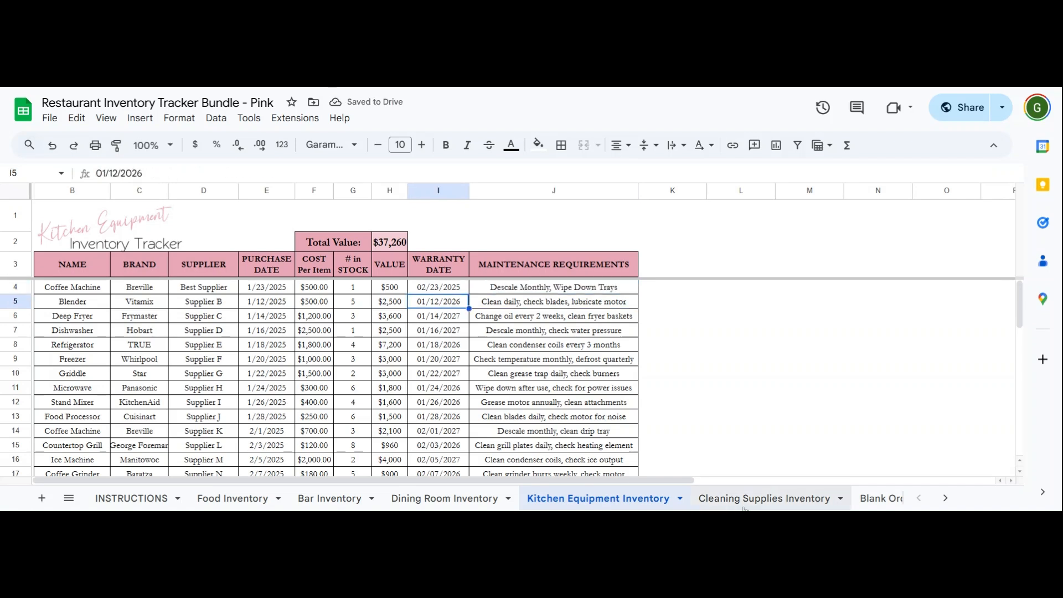
- Look over the Cleaning Supplies Inventory sheet, including the Name and Notes cells of the blank entry row 4
click(727, 500)
click(200, 379)
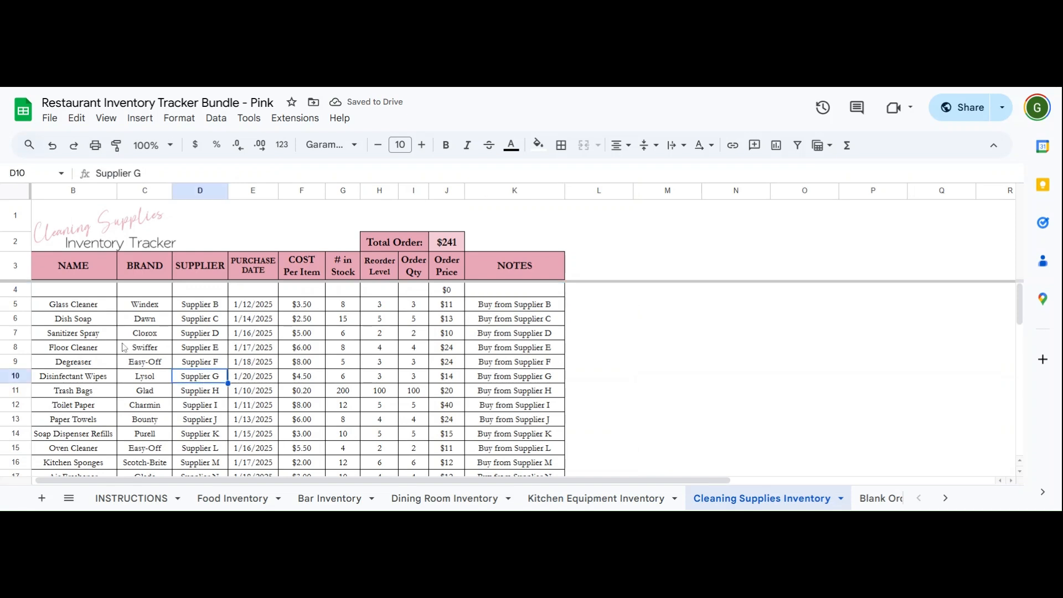
click(63, 293)
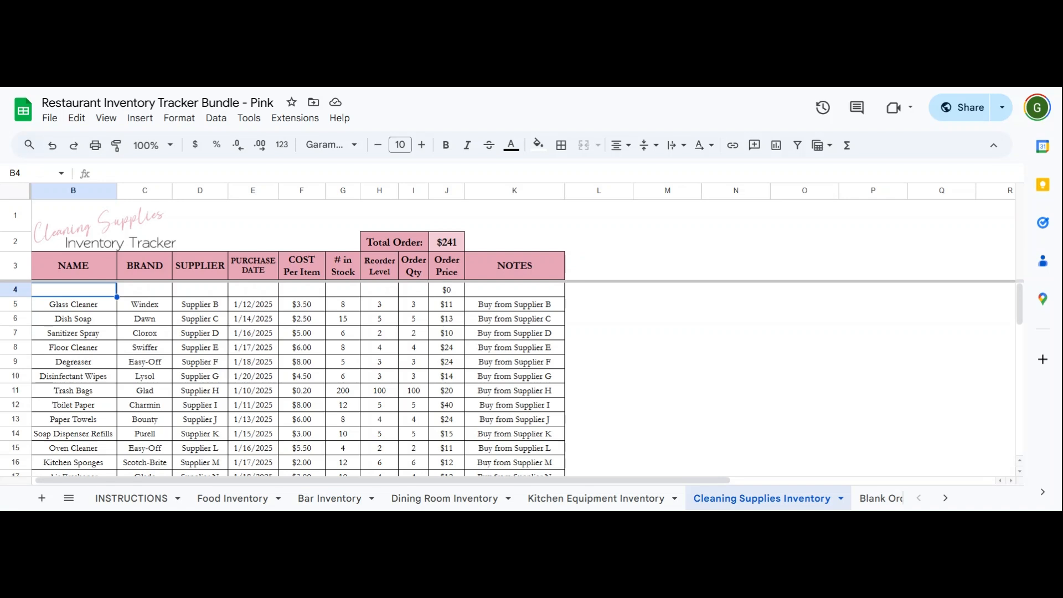
click(498, 291)
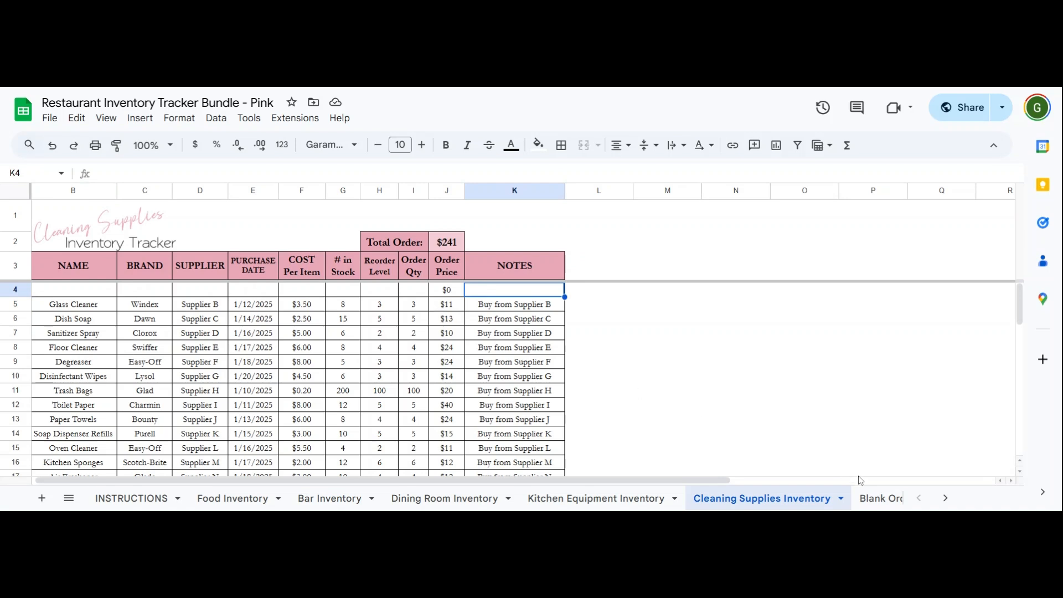
- Look through the Blank Order Form sheet and its empty rows
click(877, 499)
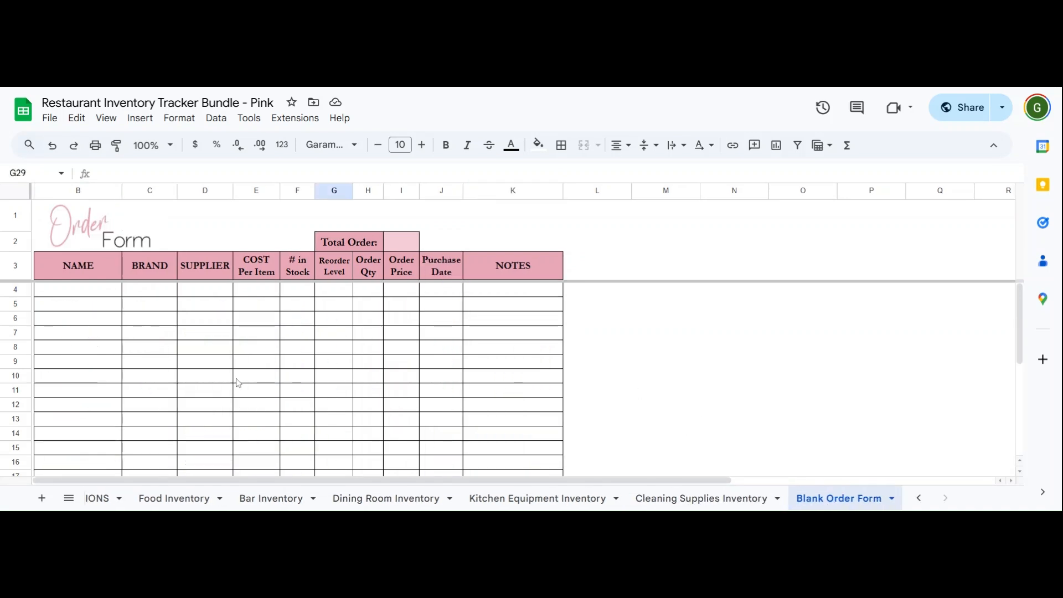
click(90, 296)
scroll(102, 332, down, 5)
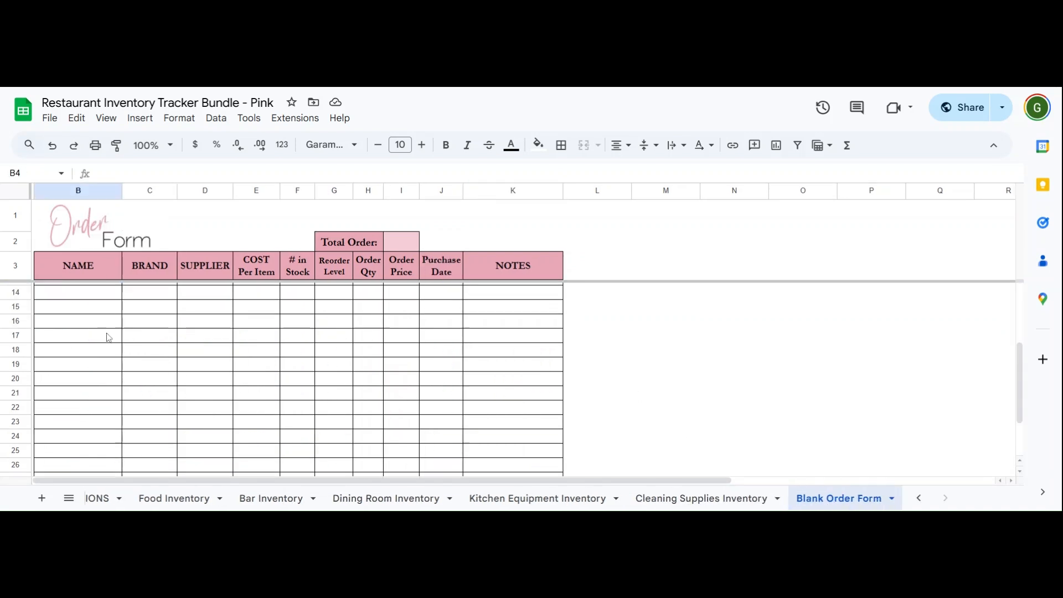
scroll(99, 362, up, 5)
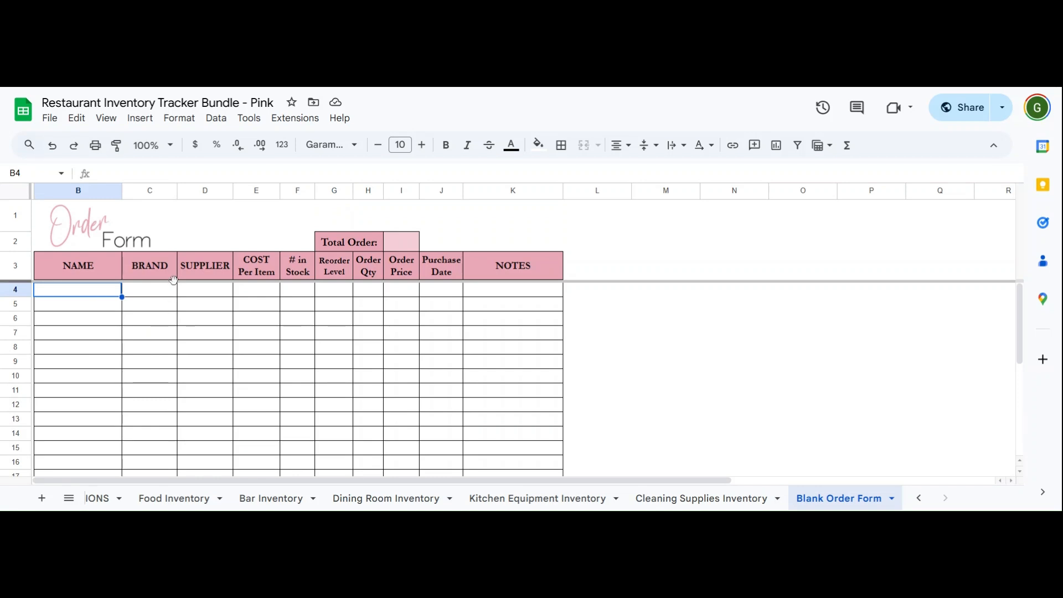
- Open the print preview for the entire workbook and look through its pages
click(94, 148)
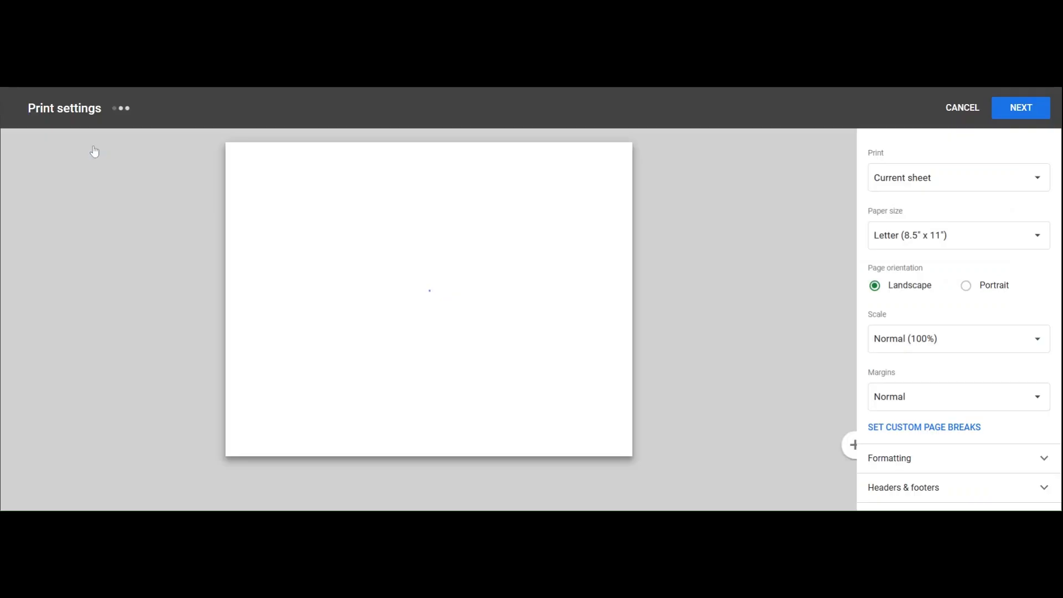
click(891, 178)
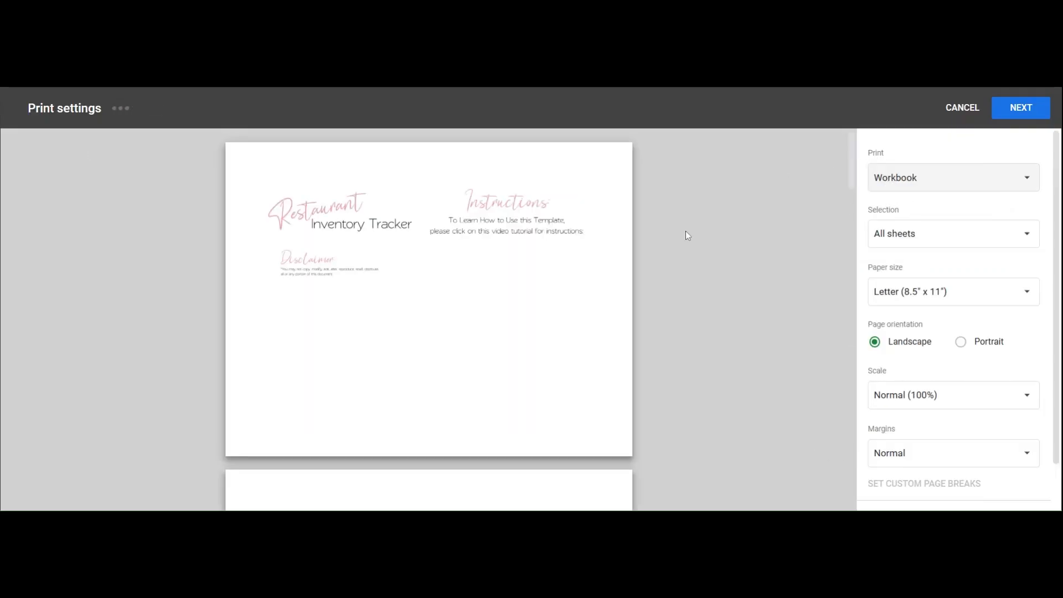
scroll(287, 244, down, 12)
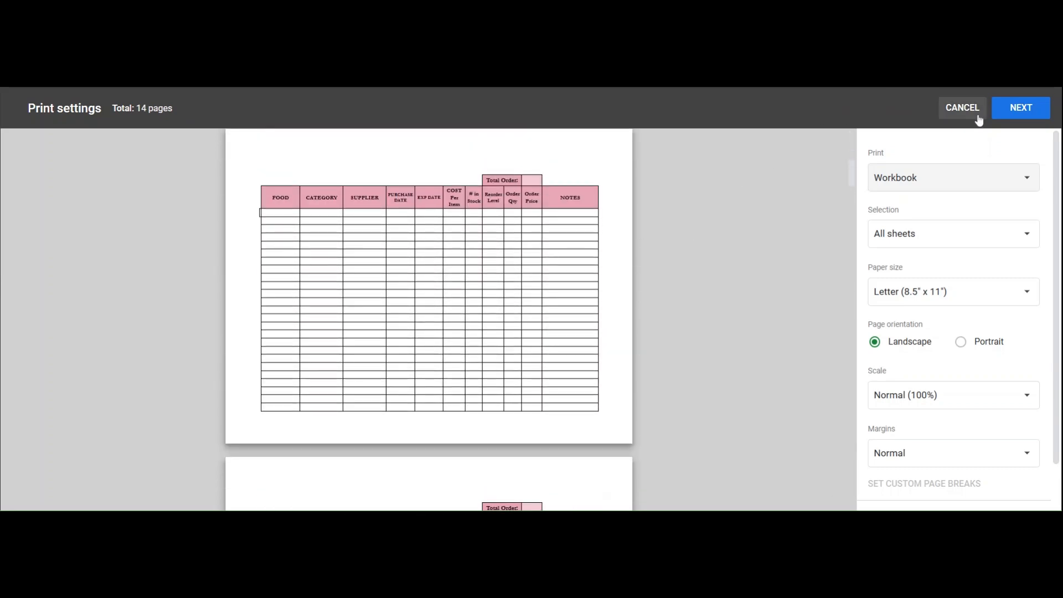
scroll(526, 334, down, 3)
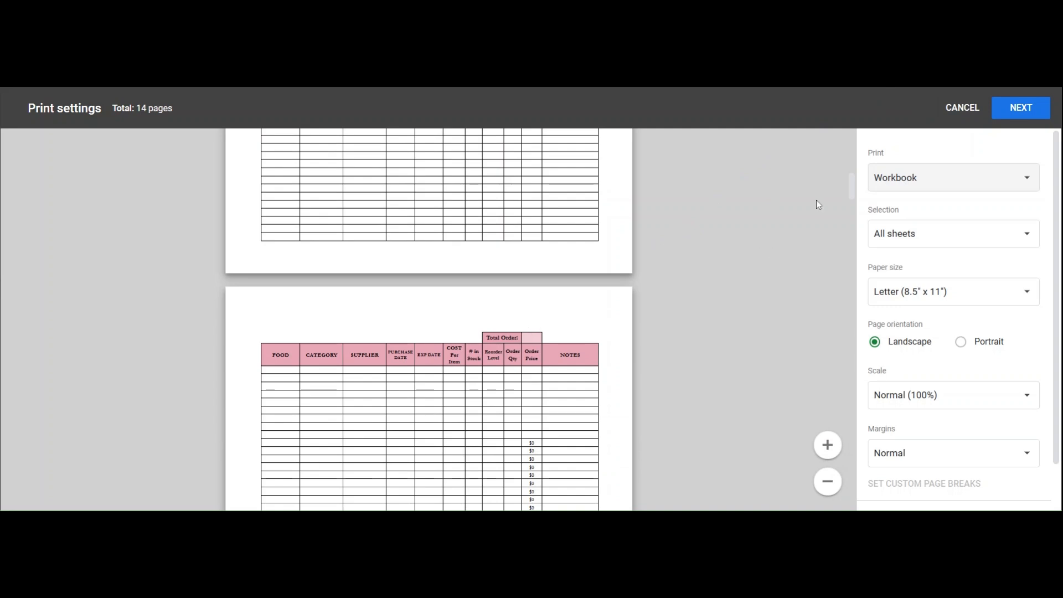
- Leave the print preview and clear the sample entries in B5:I19 and the notes in K5:K27 of the Cleaning Supplies Inventory sheet
click(962, 107)
click(742, 504)
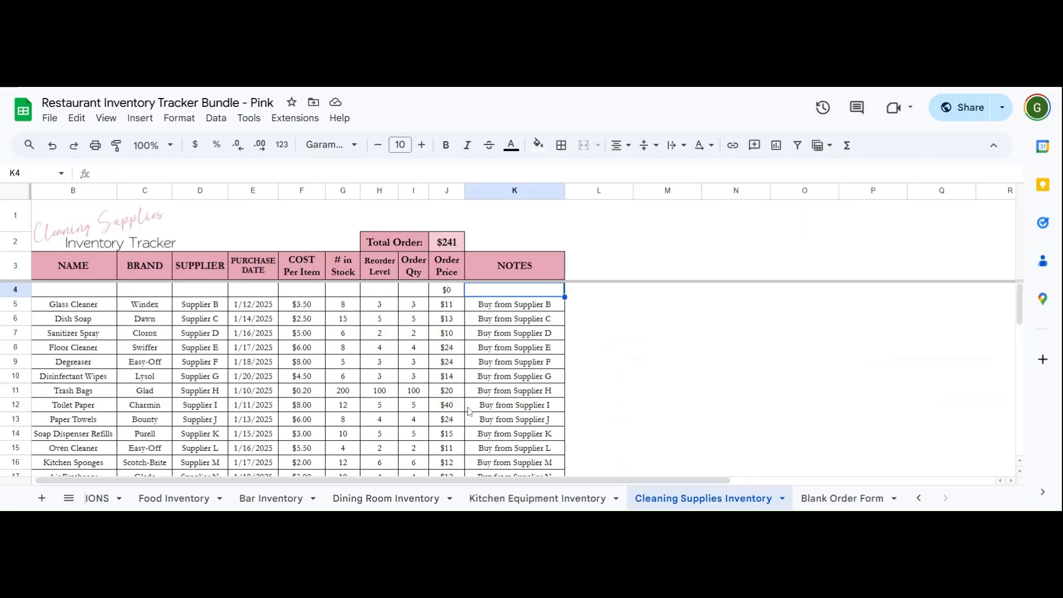
drag(48, 306, 430, 440)
key(Delete)
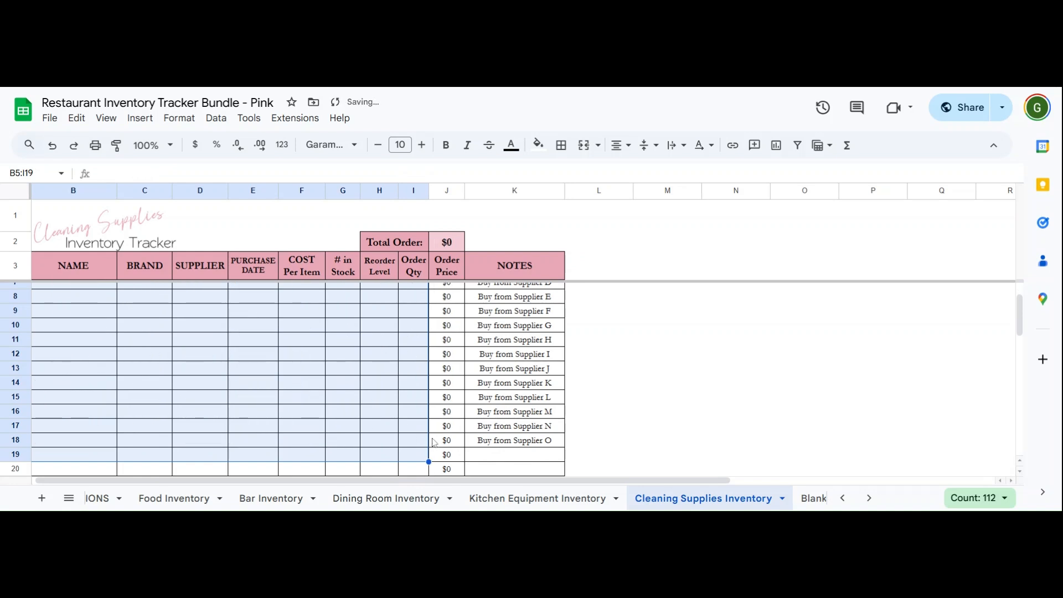
drag(514, 303, 506, 432)
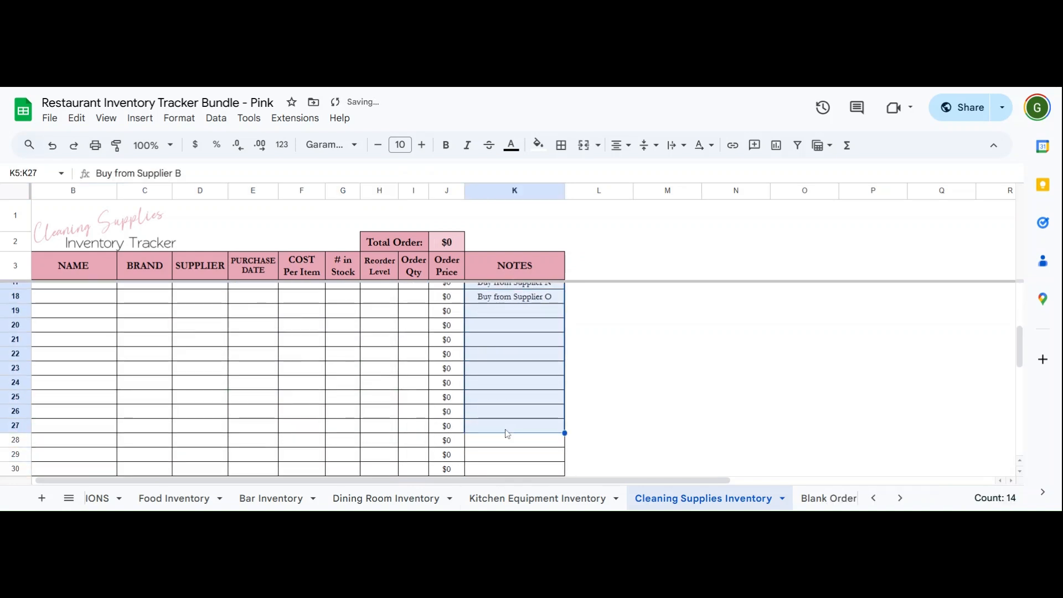
key(Delete)
scroll(505, 425, up, 5)
click(349, 335)
drag(78, 288, 532, 313)
click(489, 304)
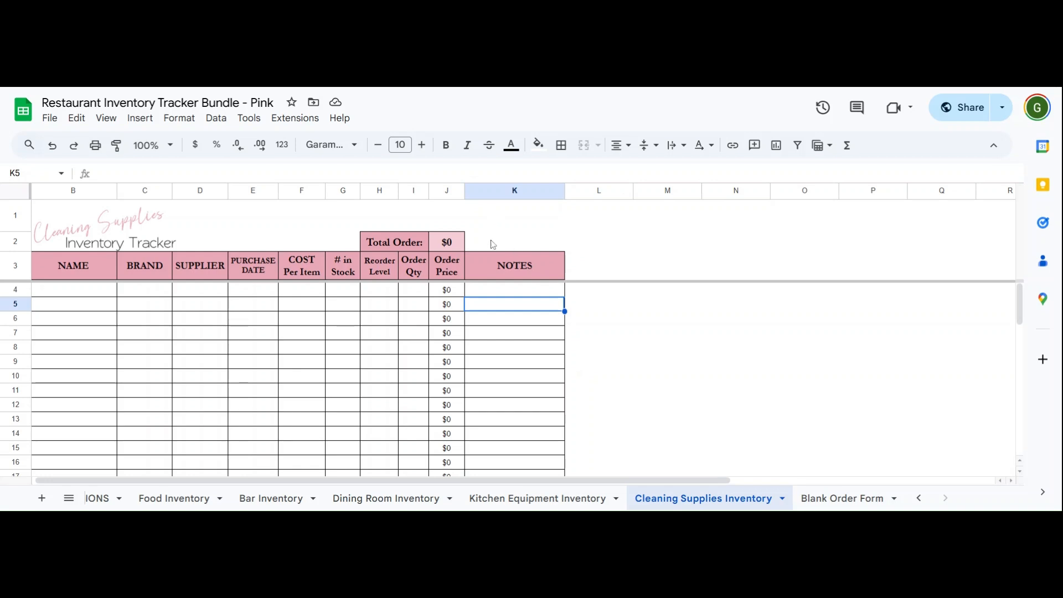
- Add a matching column headed "OTHER" directly after the NOTES column in the cleaning supplies table
click(509, 192)
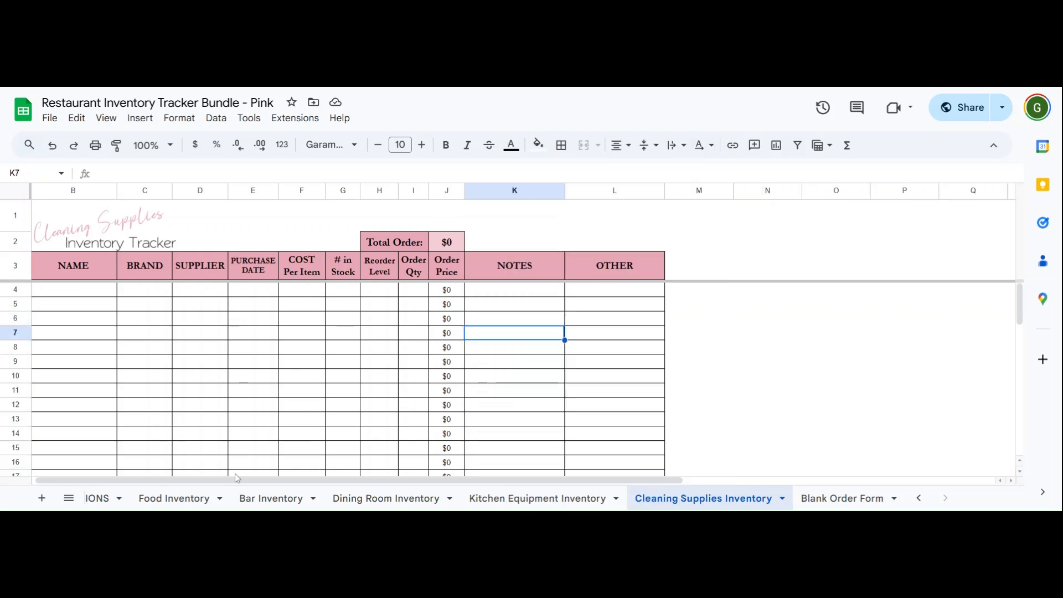
drag(232, 480, 159, 485)
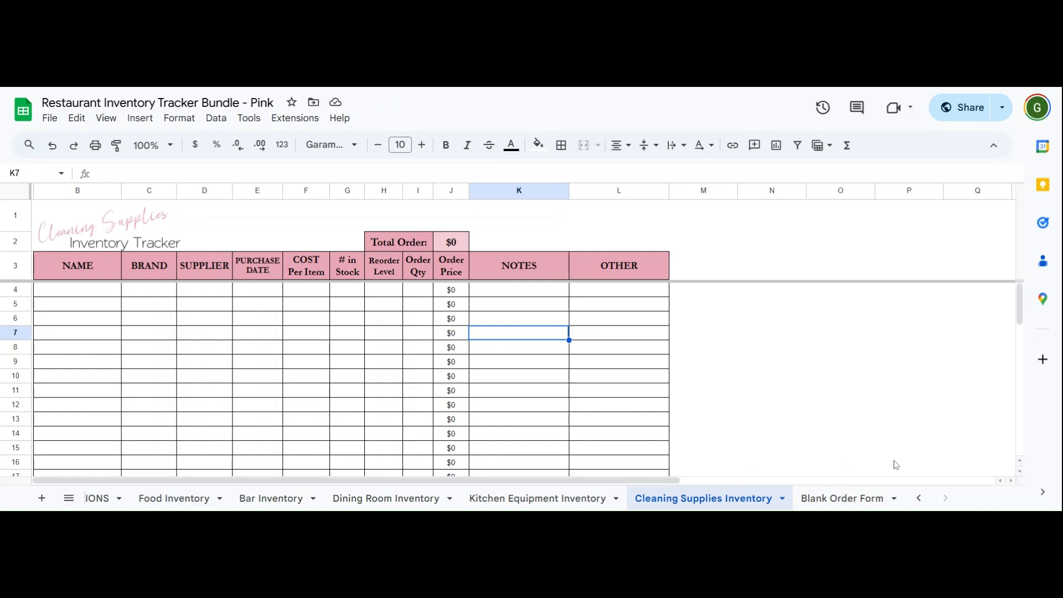